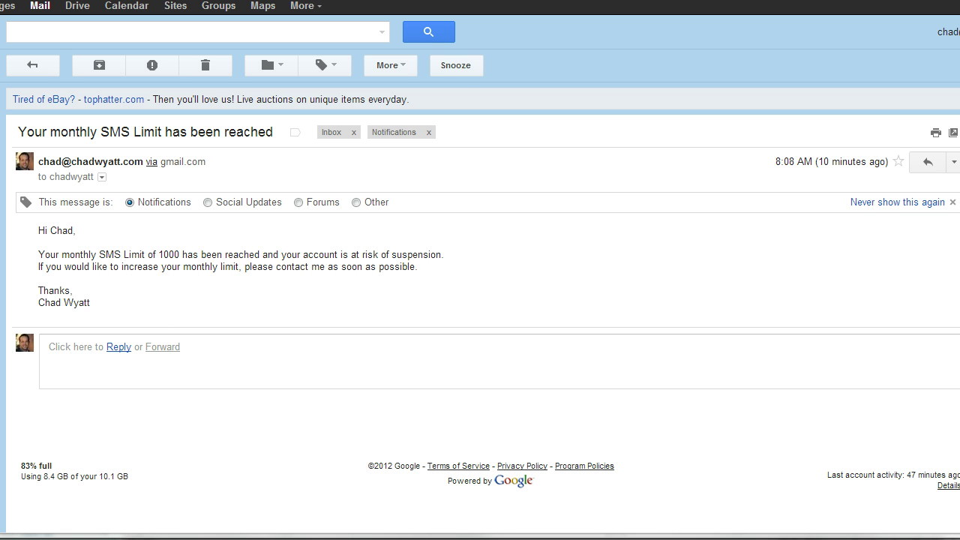
# Switch to the WordPress Edit Twigger page and scroll through its triggers
pyautogui.moveTo(382, 534)
pyautogui.click(375, 515)
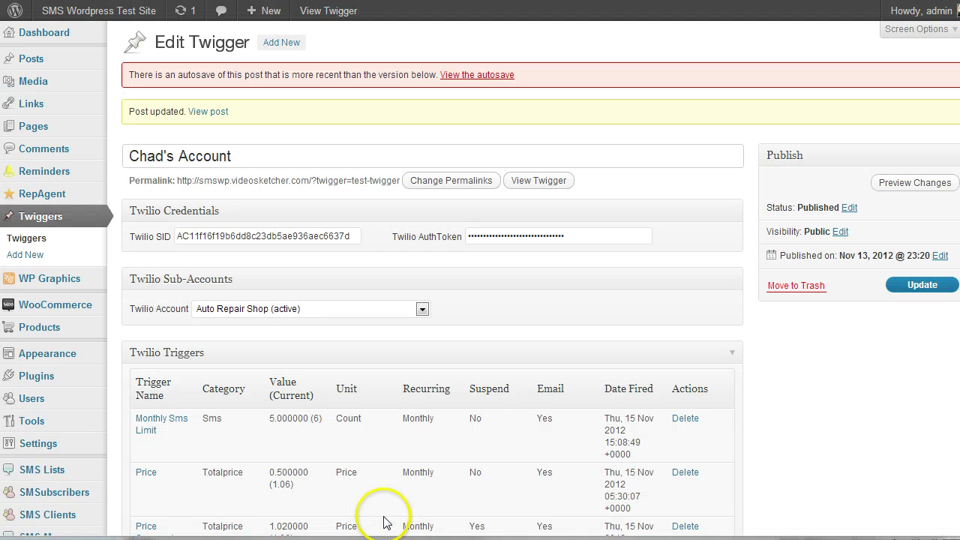
pyautogui.scroll(-2, 189, 172)
pyautogui.scroll(1, 189, 173)
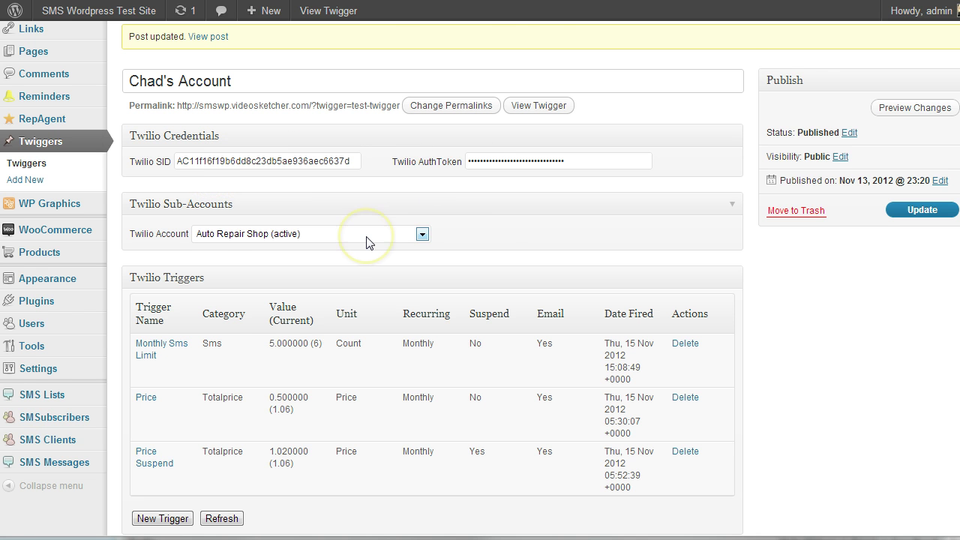
pyautogui.scroll(-1, 366, 240)
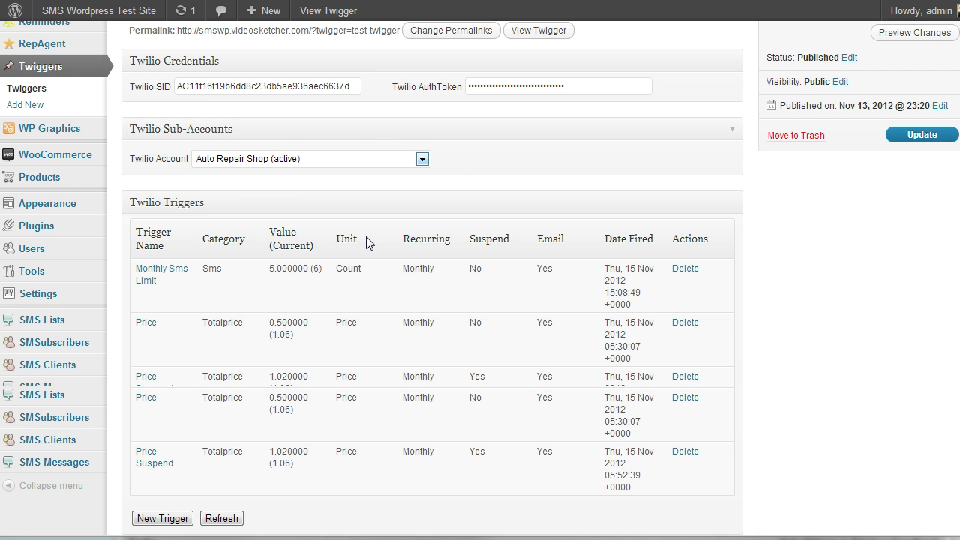
# Look over the Twilio sub-account list, leaving Auto Repair Shop selected
pyautogui.click(422, 159)
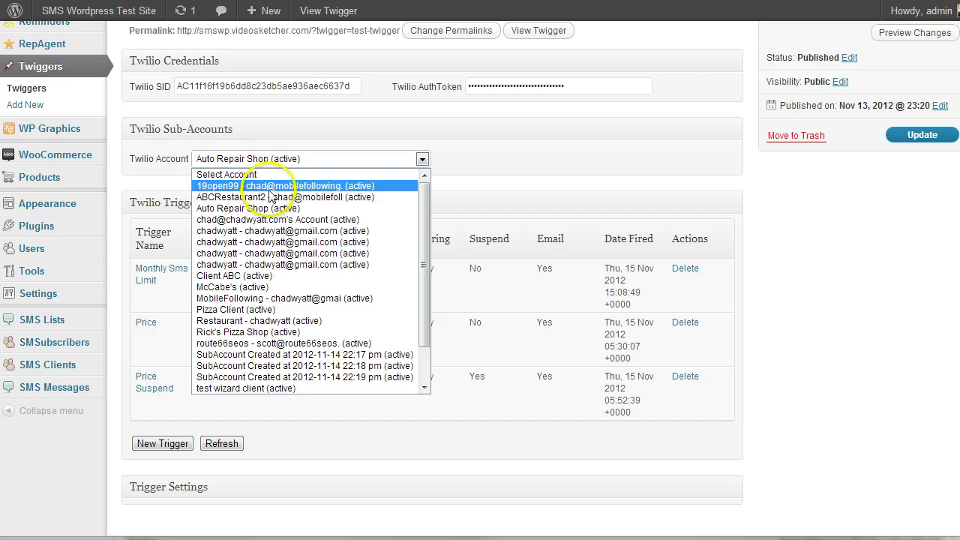
pyautogui.click(277, 190)
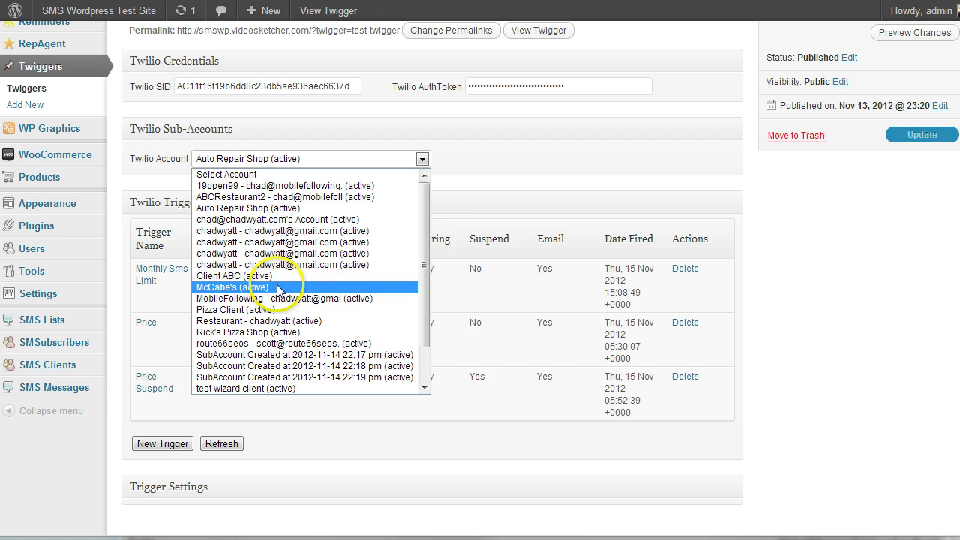
pyautogui.click(454, 191)
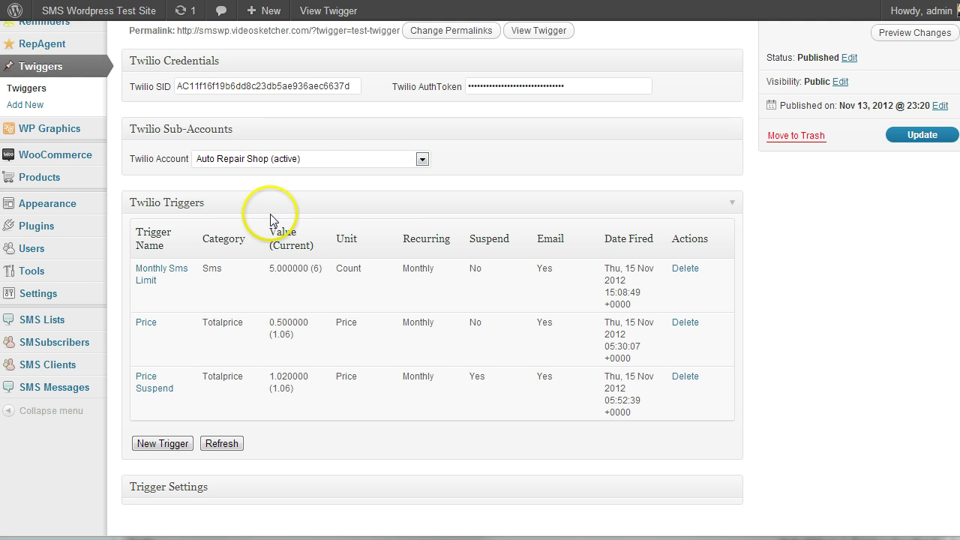
pyautogui.scroll(-1, 270, 213)
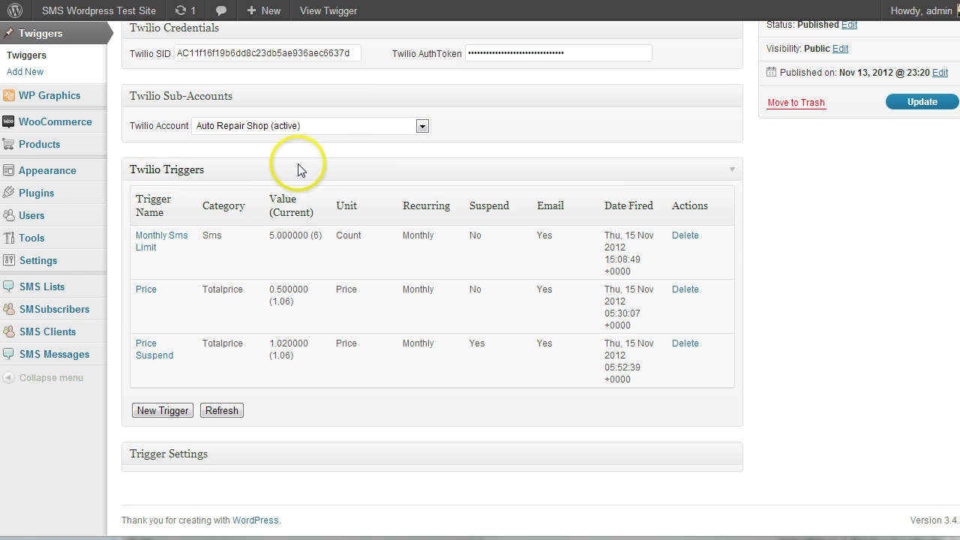
pyautogui.click(325, 126)
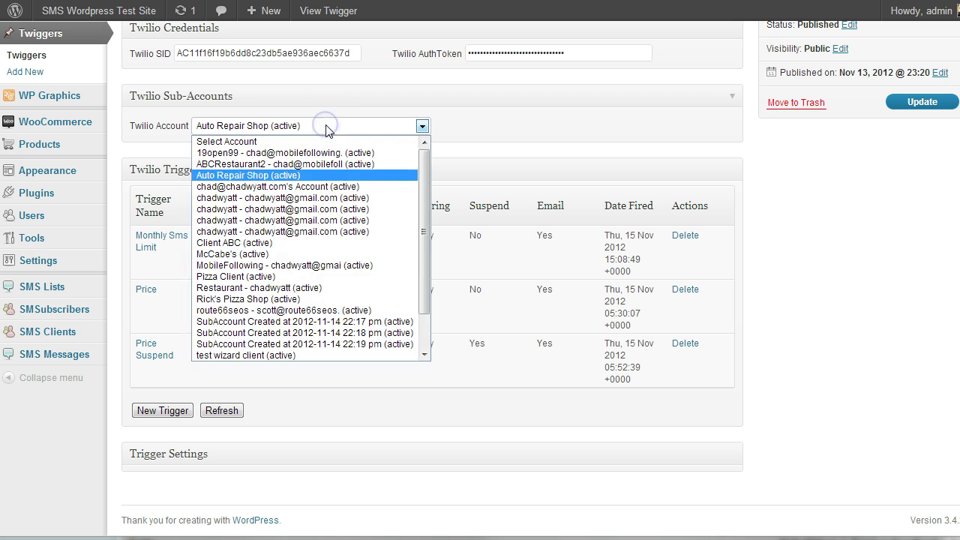
pyautogui.click(326, 128)
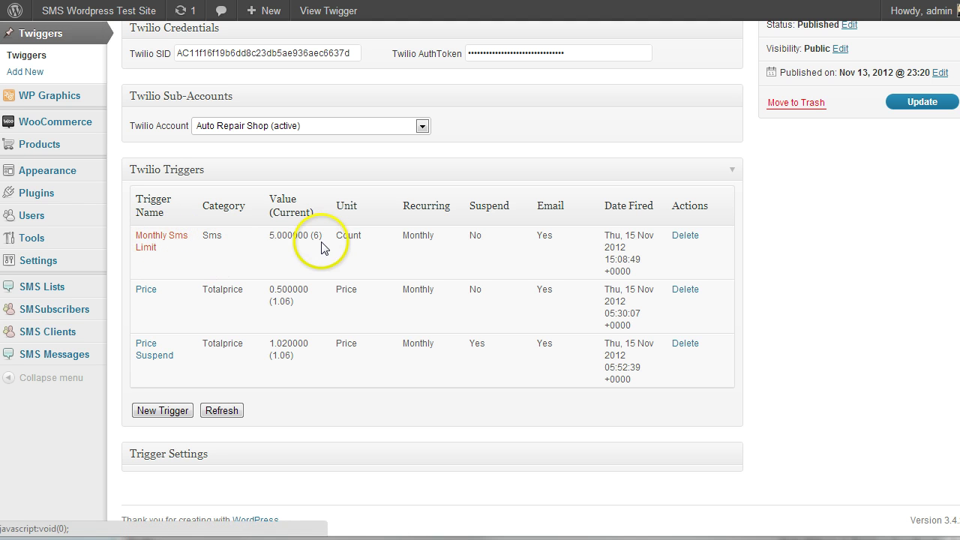
pyautogui.click(271, 237)
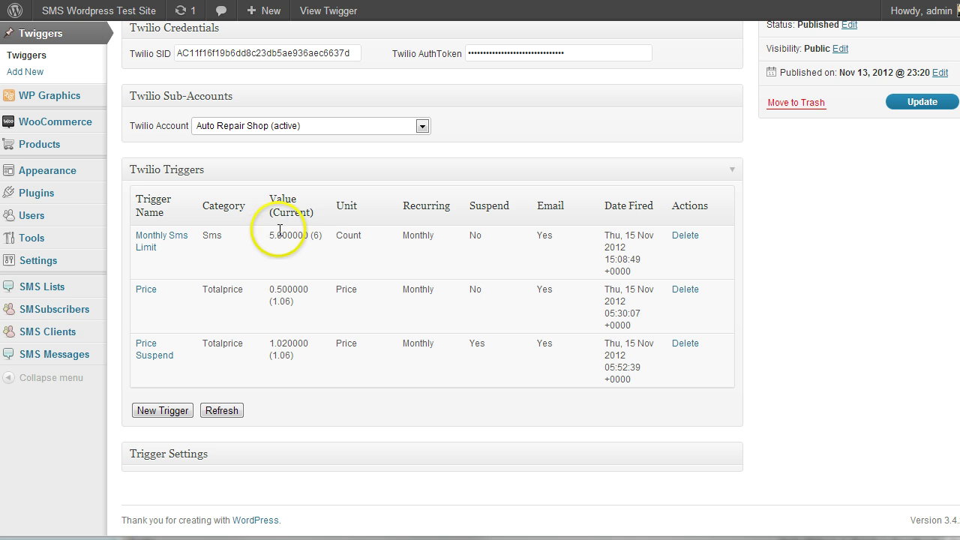
pyautogui.click(322, 236)
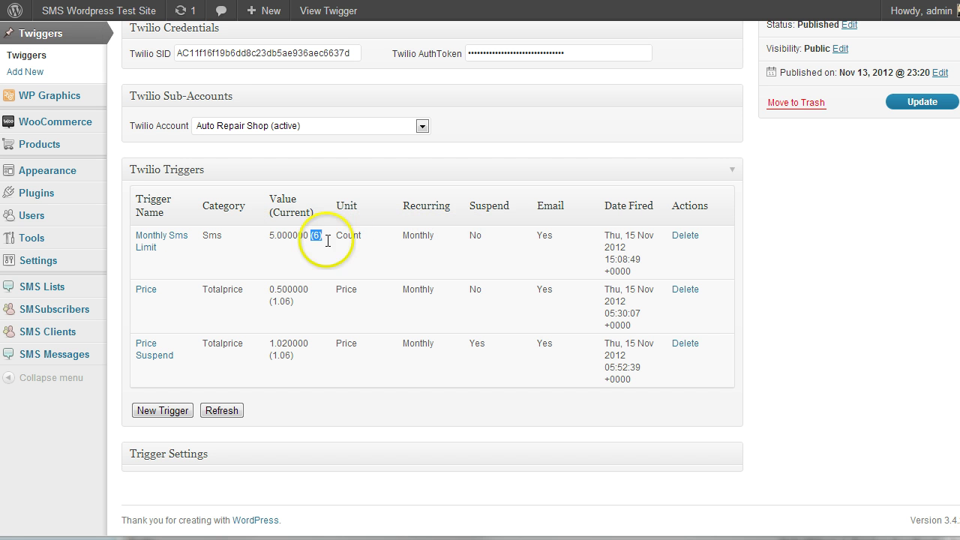
pyautogui.doubleClick(473, 237)
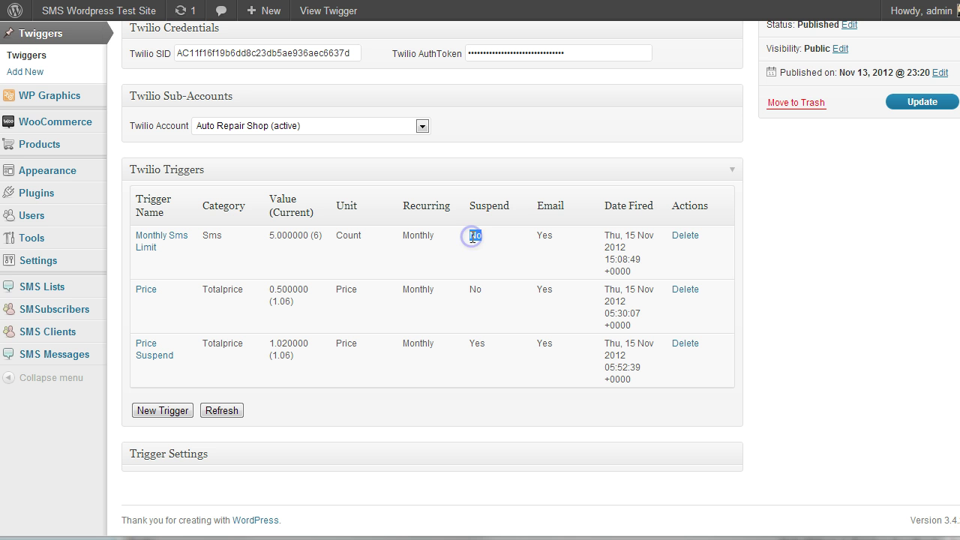
pyautogui.click(548, 236)
pyautogui.doubleClick(547, 236)
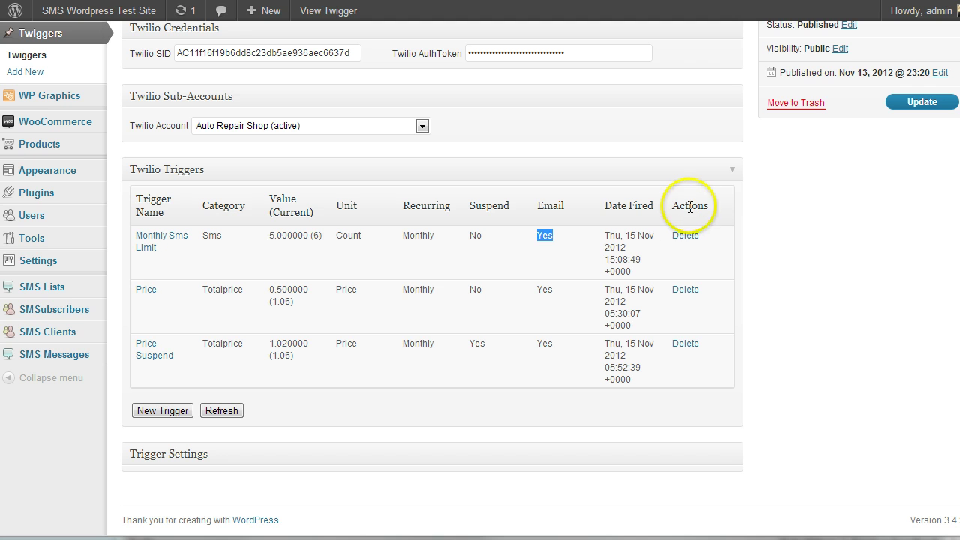
# Open the Monthly Sms Limit trigger and keep its category as Sms
pyautogui.click(155, 242)
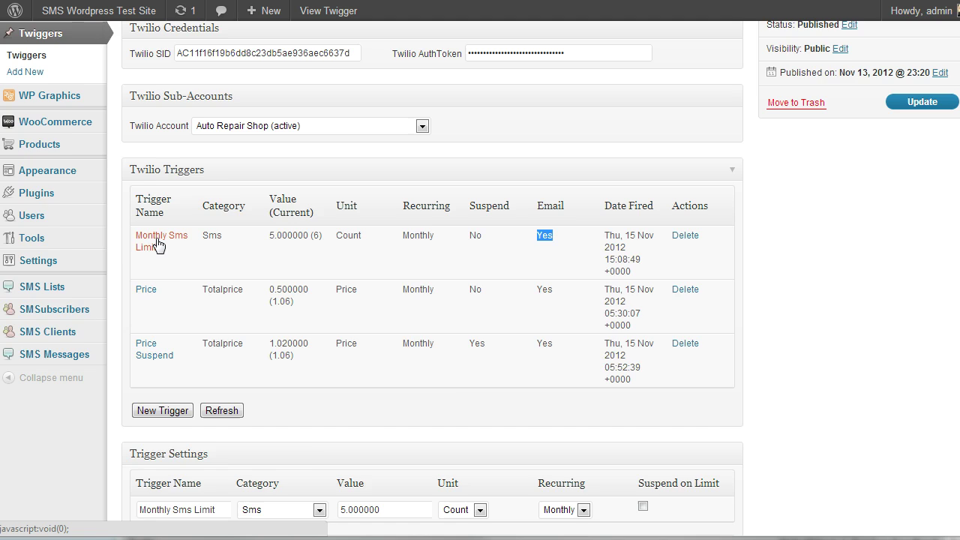
pyautogui.scroll(-4, 178, 278)
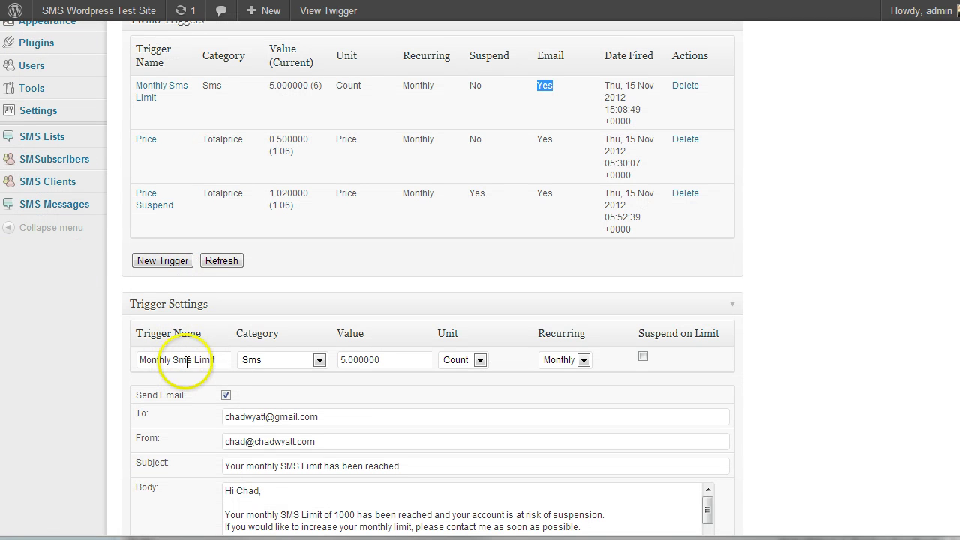
pyautogui.click(219, 362)
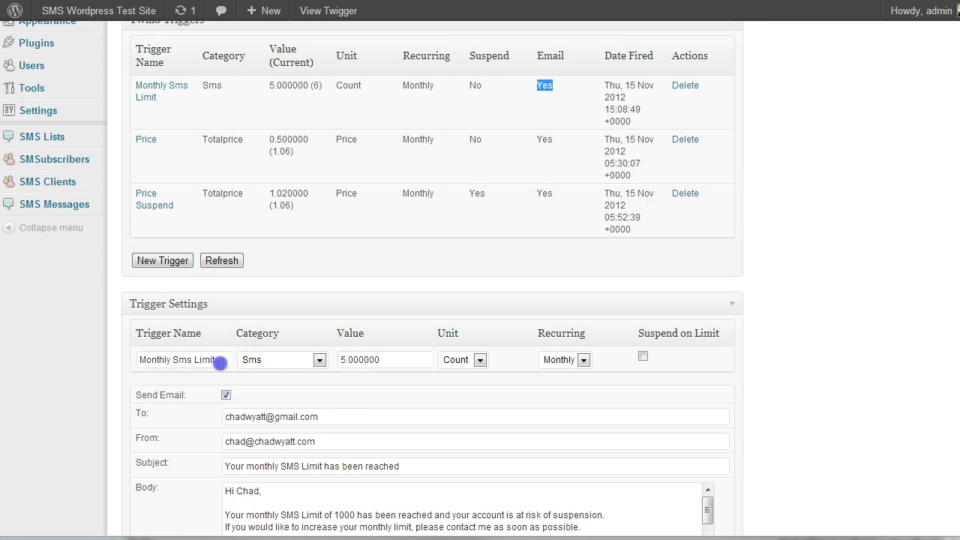
pyautogui.click(298, 366)
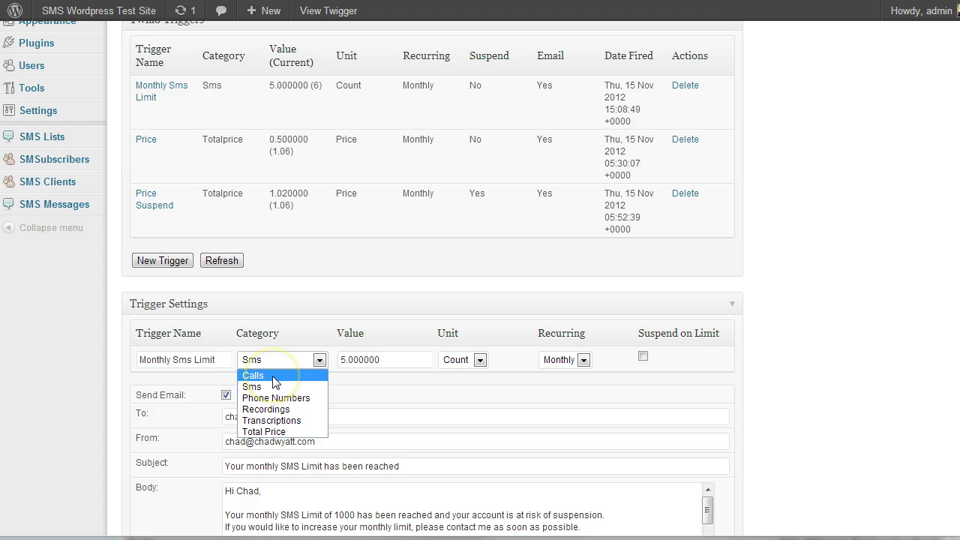
pyautogui.click(270, 387)
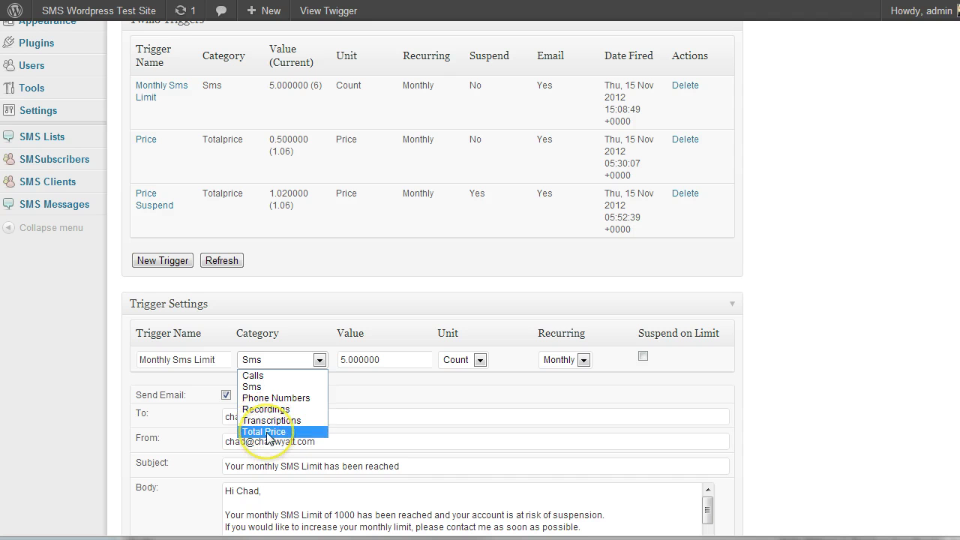
# Change the value to 5500, keep Monthly recurrence, and turn Suspend on Limit on
pyautogui.click(334, 285)
pyautogui.moveTo(341, 359); pyautogui.dragTo(420, 359)
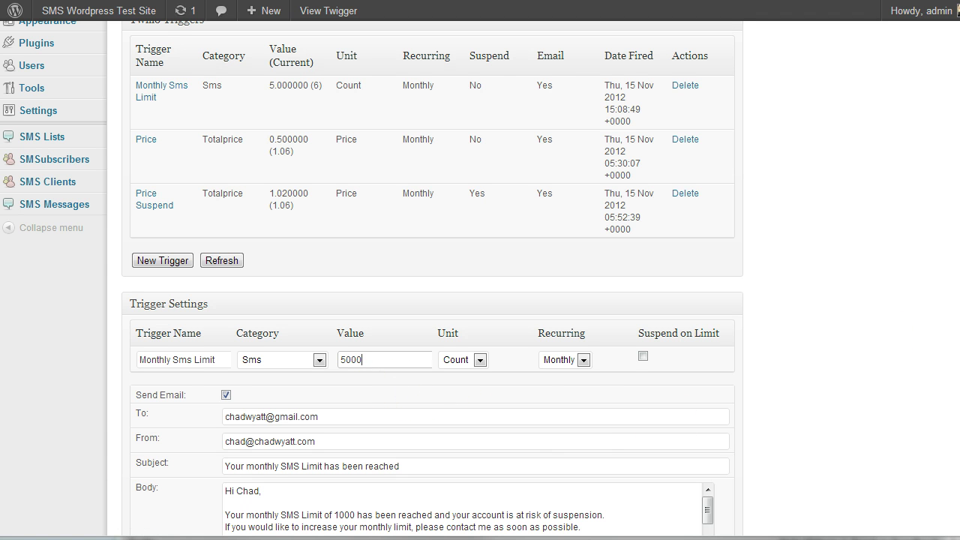
pyautogui.click(582, 359)
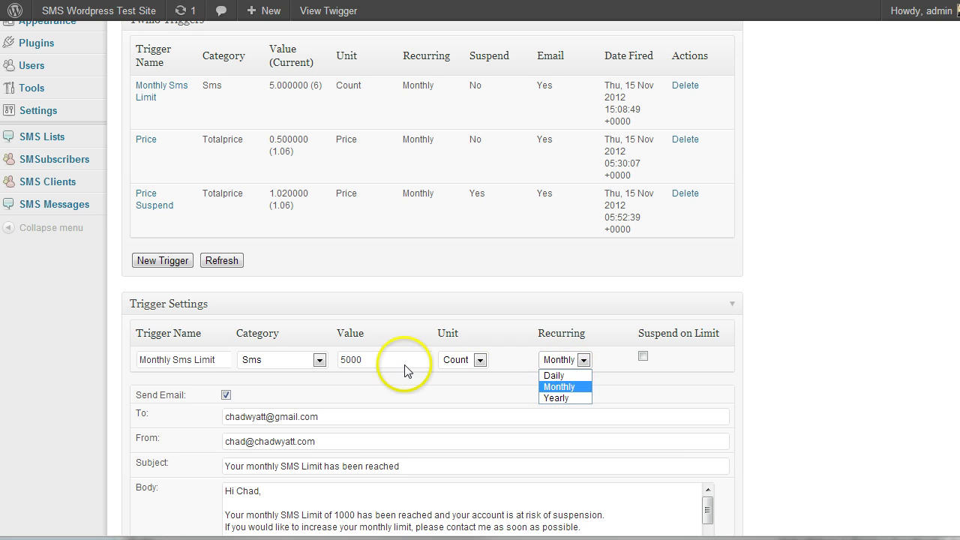
pyautogui.click(548, 387)
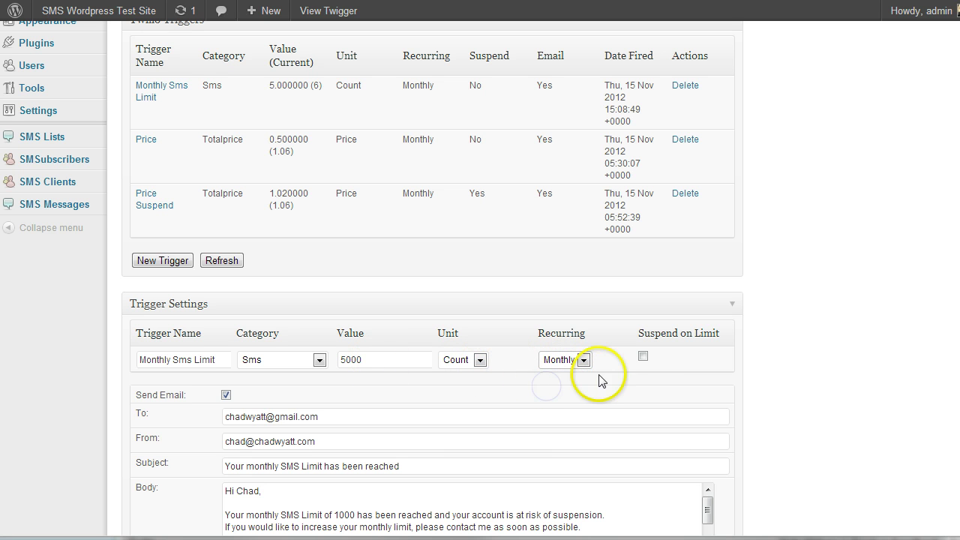
pyautogui.scroll(-1, 615, 382)
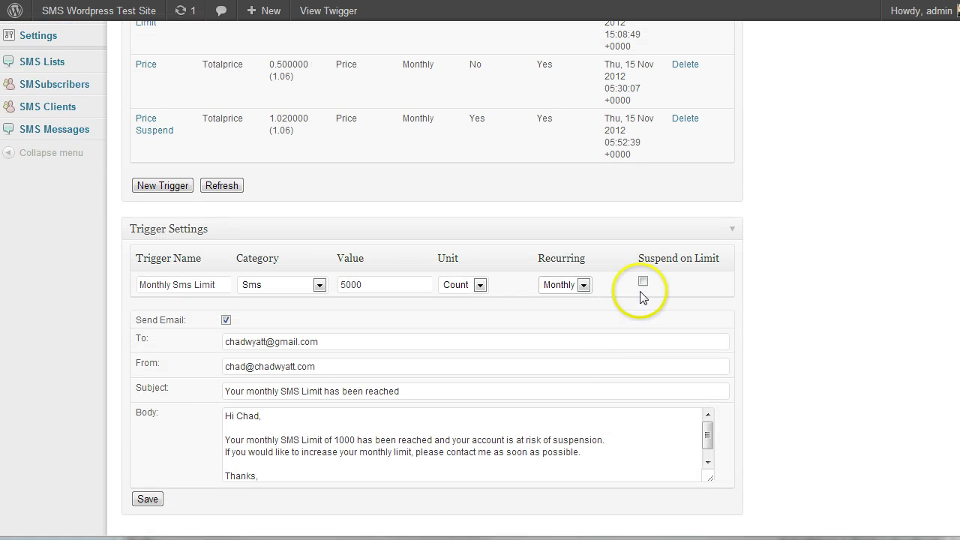
pyautogui.click(640, 285)
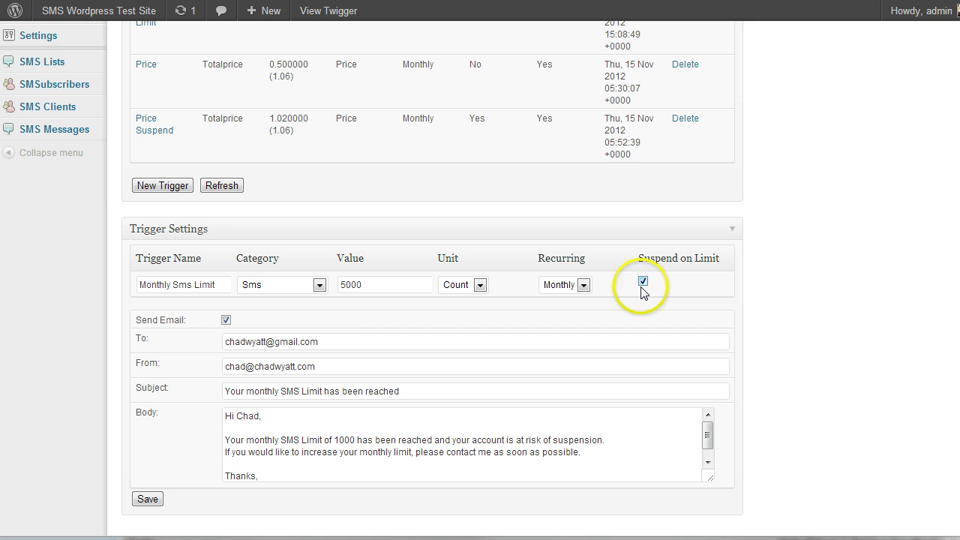
pyautogui.click(642, 284)
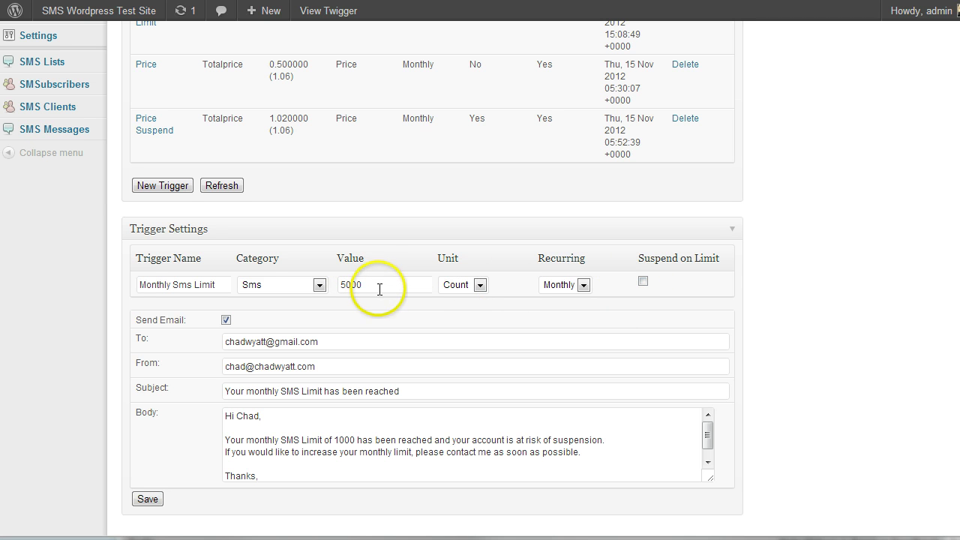
pyautogui.click(330, 290)
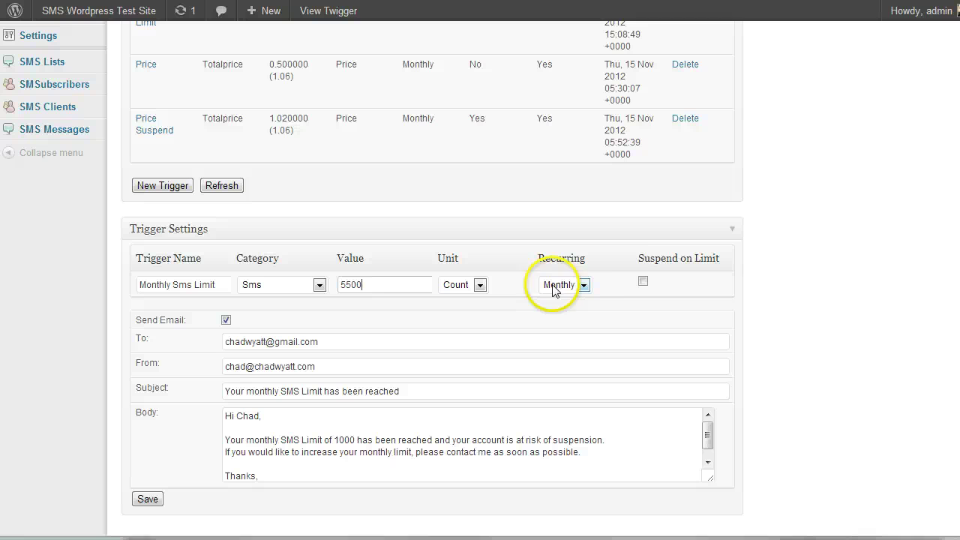
pyautogui.click(642, 281)
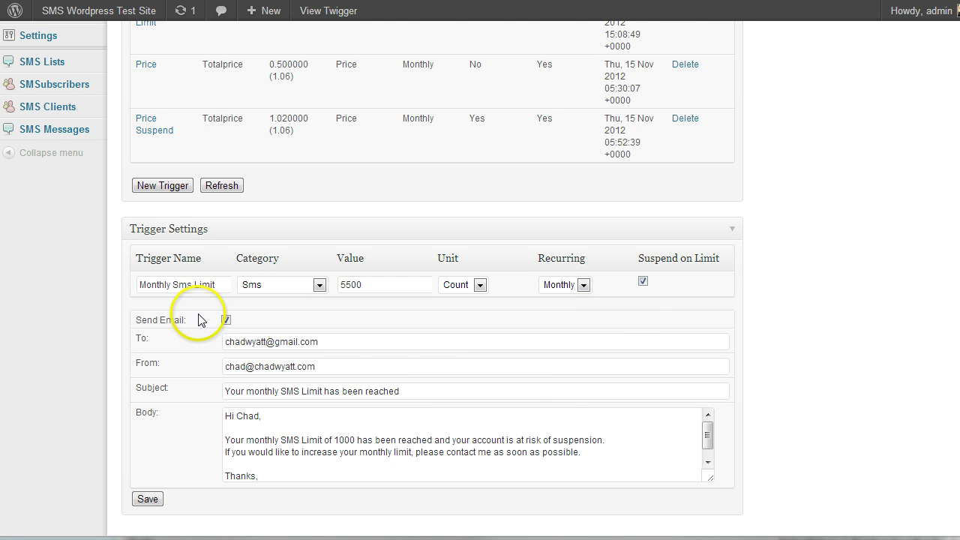
pyautogui.scroll(-1, 201, 324)
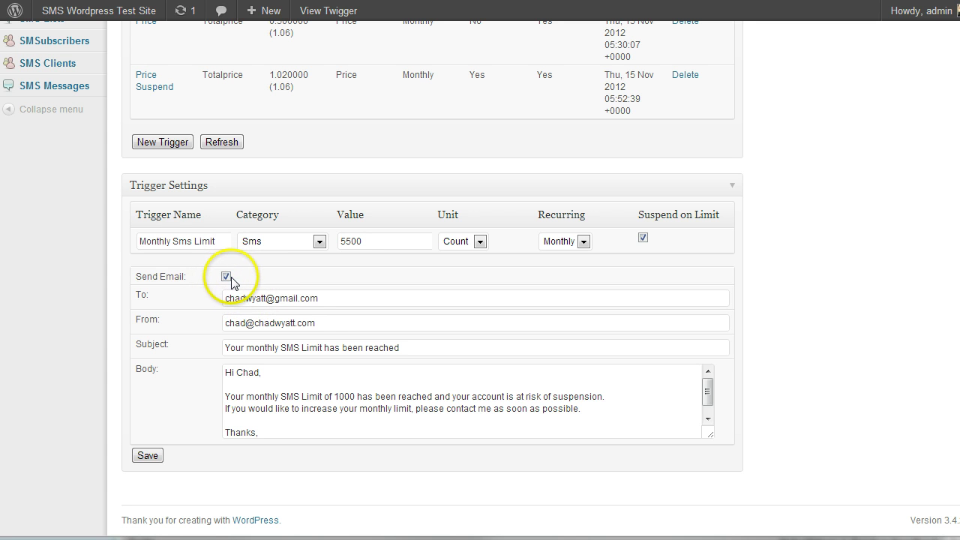
pyautogui.click(328, 299)
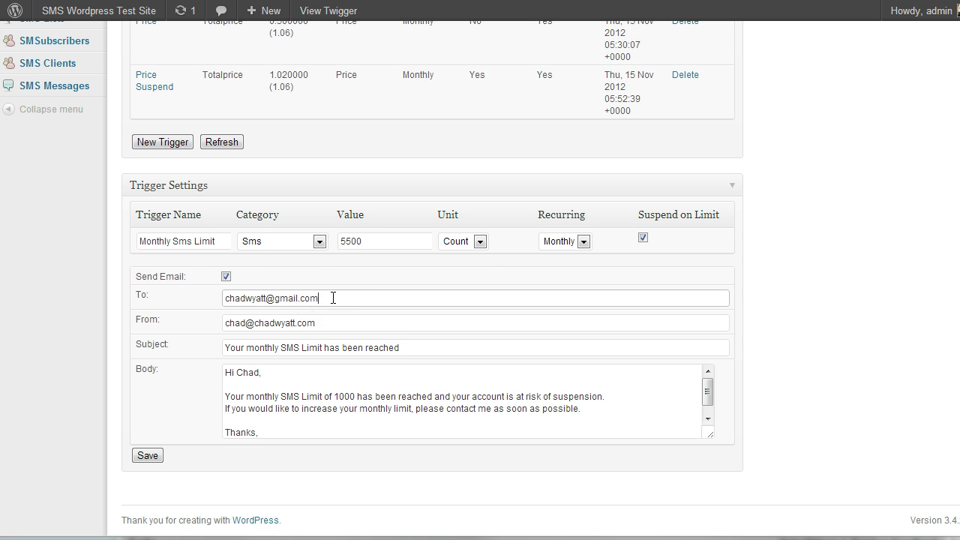
pyautogui.click(326, 300)
pyautogui.click(326, 299)
pyautogui.scroll(1, 324, 298)
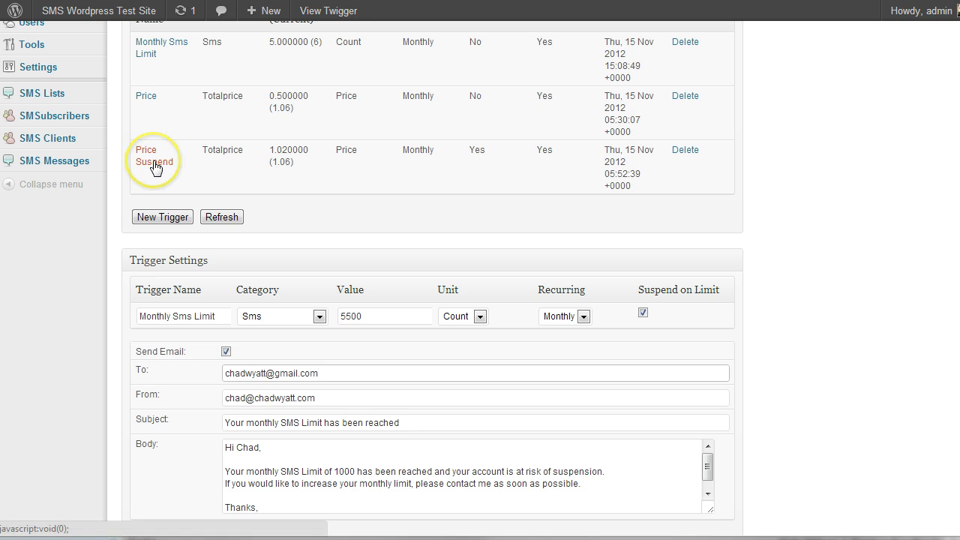
# Start a new trigger, enter its name, and set its category to Total Price
pyautogui.click(158, 217)
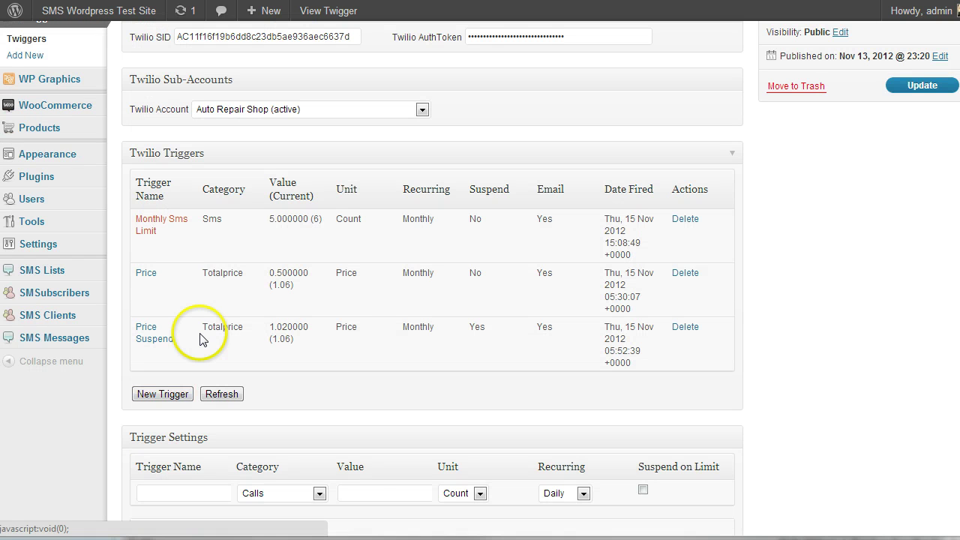
pyautogui.scroll(-3, 201, 339)
pyautogui.click(186, 269)
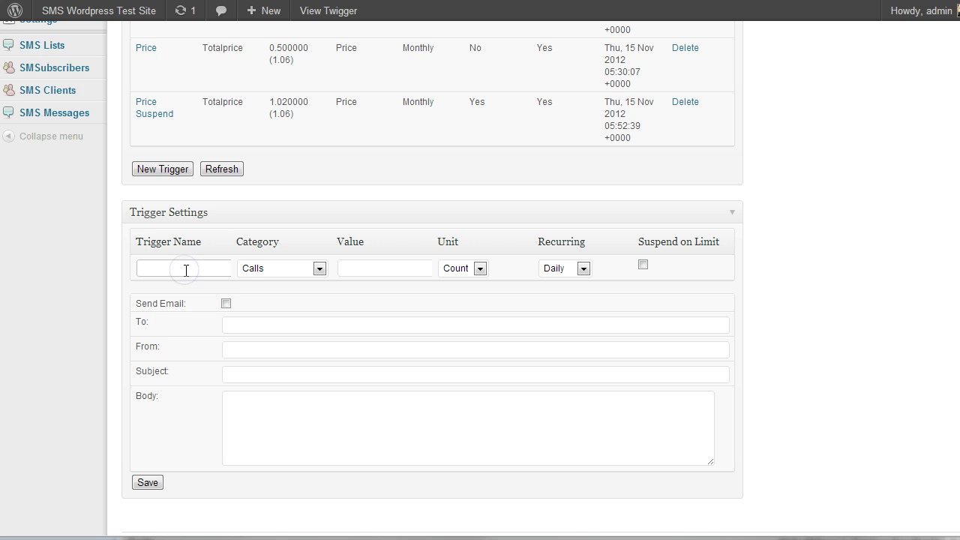
pyautogui.write('Tot')
pyautogui.press('Tab')
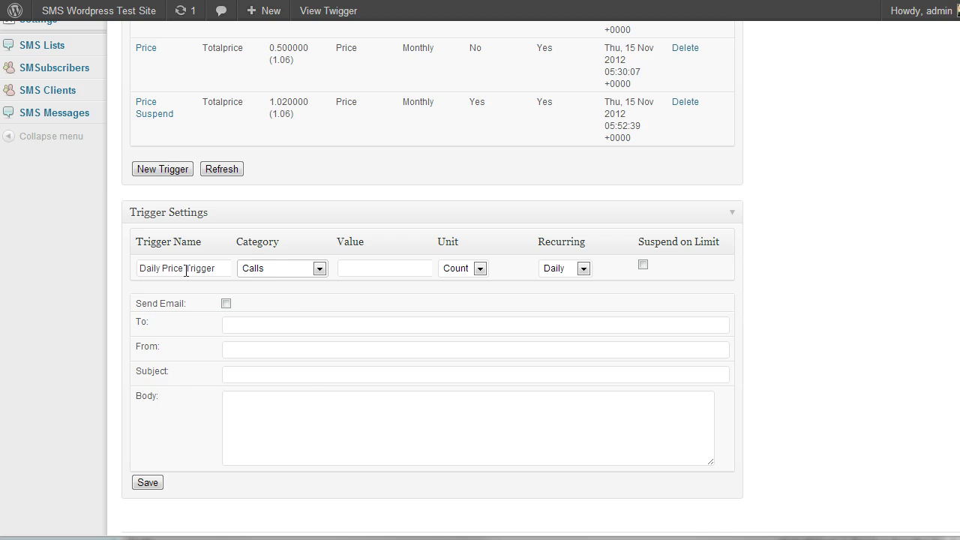
pyautogui.click(319, 268)
pyautogui.click(275, 337)
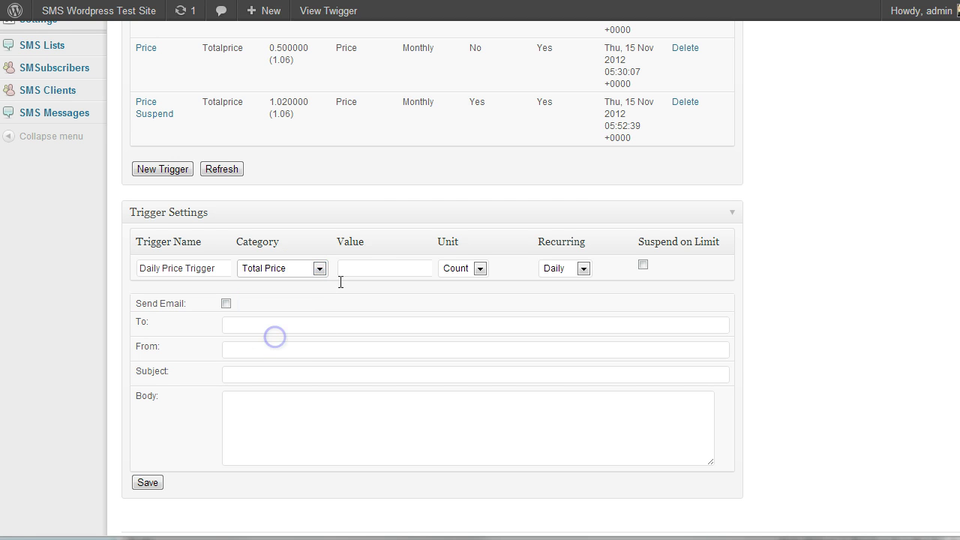
# Give the trigger a value of 50 with unit Price
pyautogui.click(349, 272)
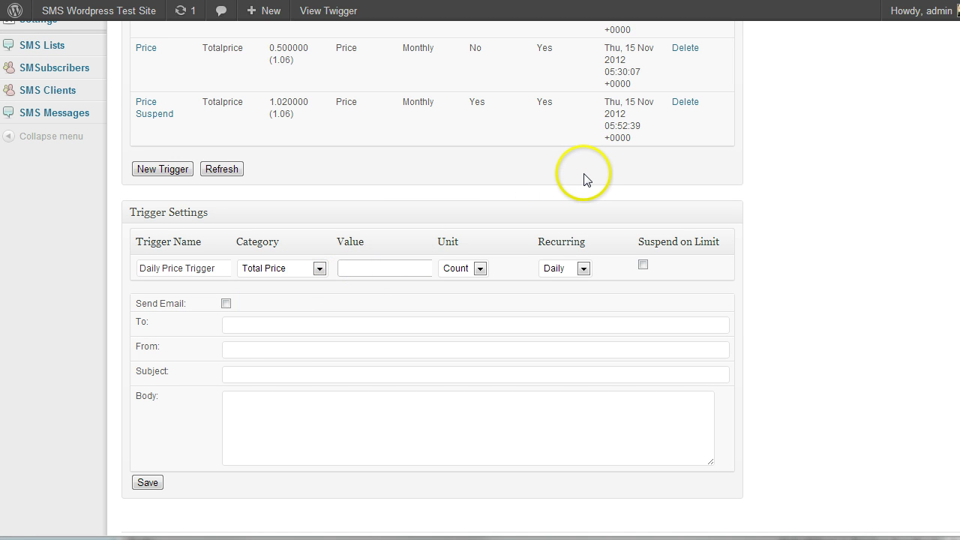
pyautogui.write('50')
pyautogui.press('Tab')
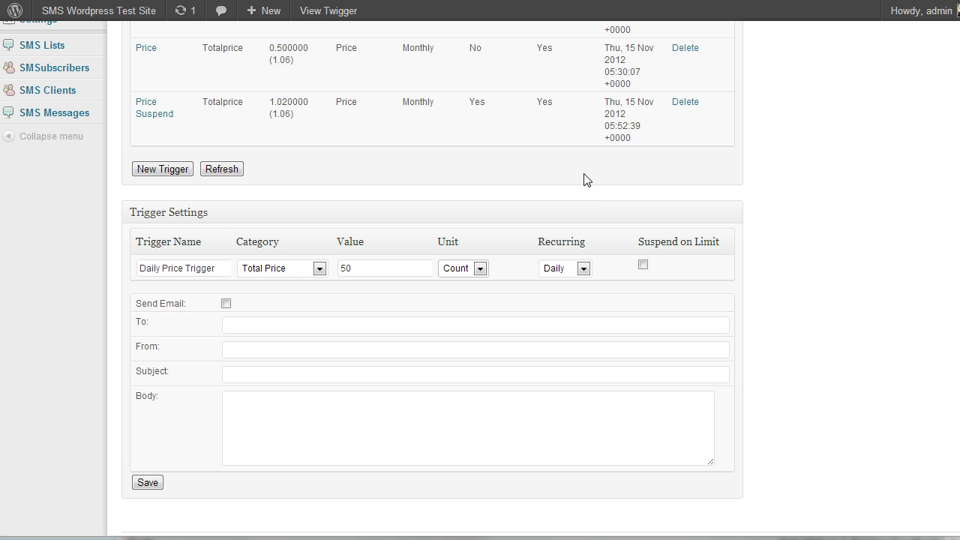
pyautogui.click(470, 272)
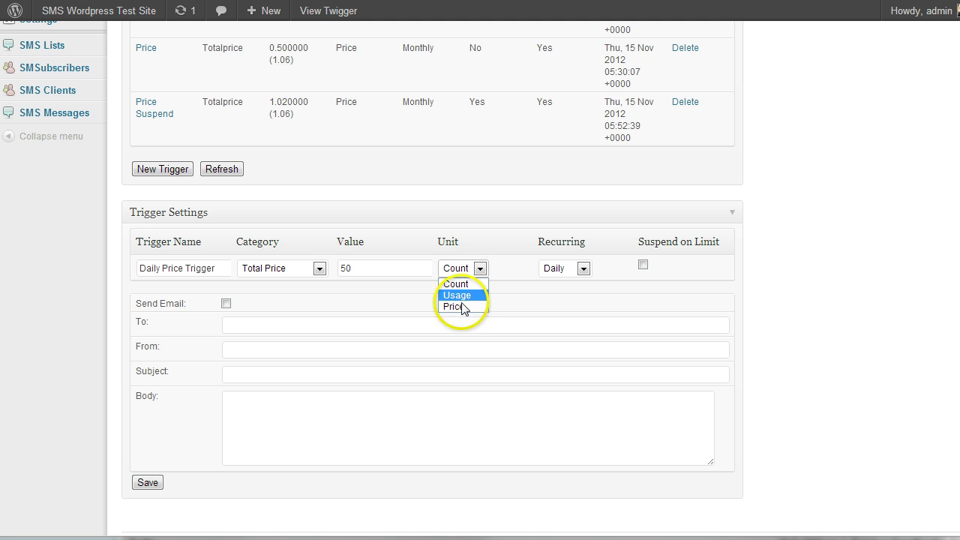
pyautogui.click(458, 305)
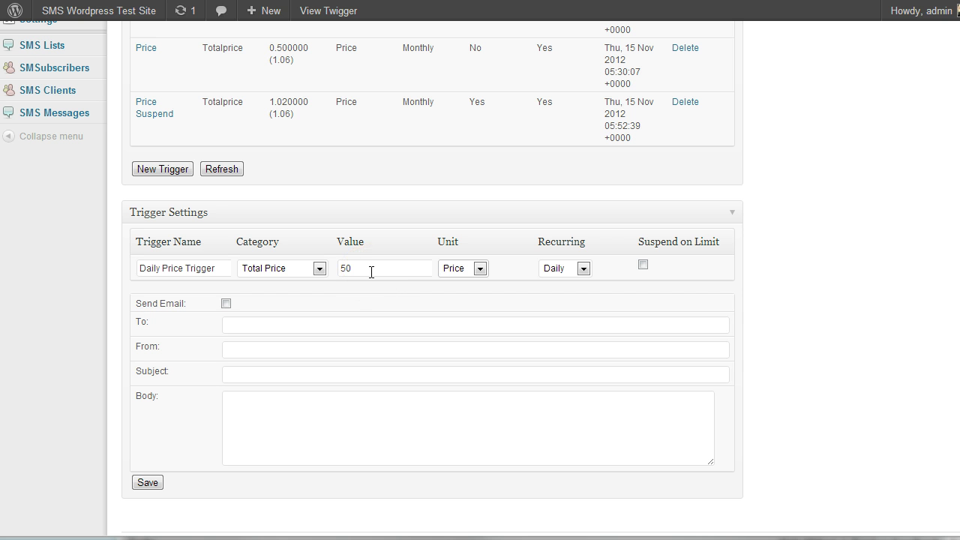
pyautogui.click(450, 268)
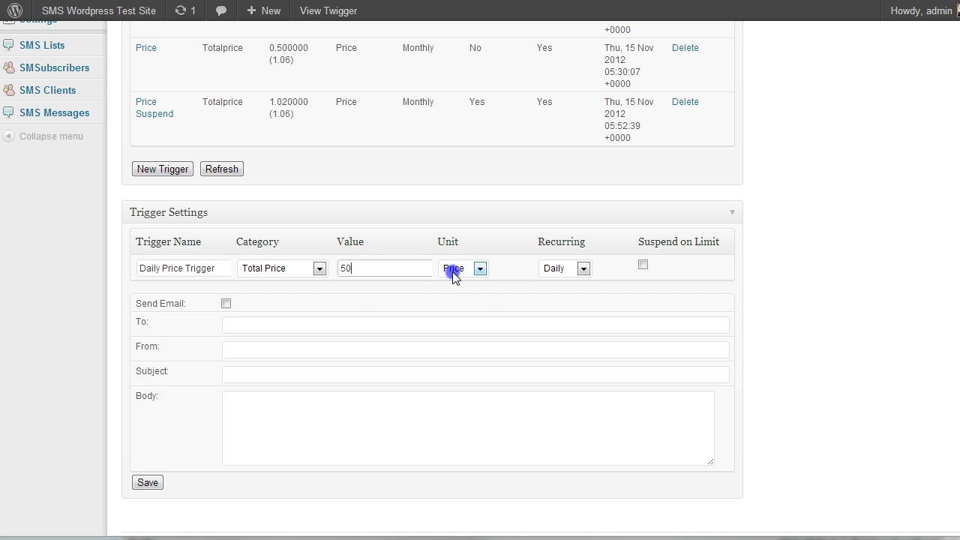
pyautogui.click(455, 268)
# Set the trigger to recur Daily
pyautogui.click(546, 270)
pyautogui.click(552, 270)
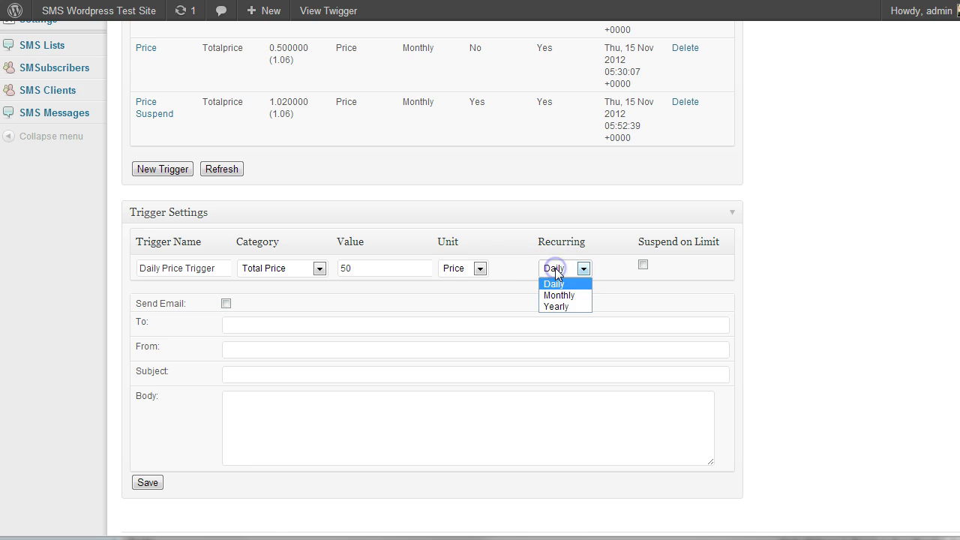
pyautogui.click(554, 285)
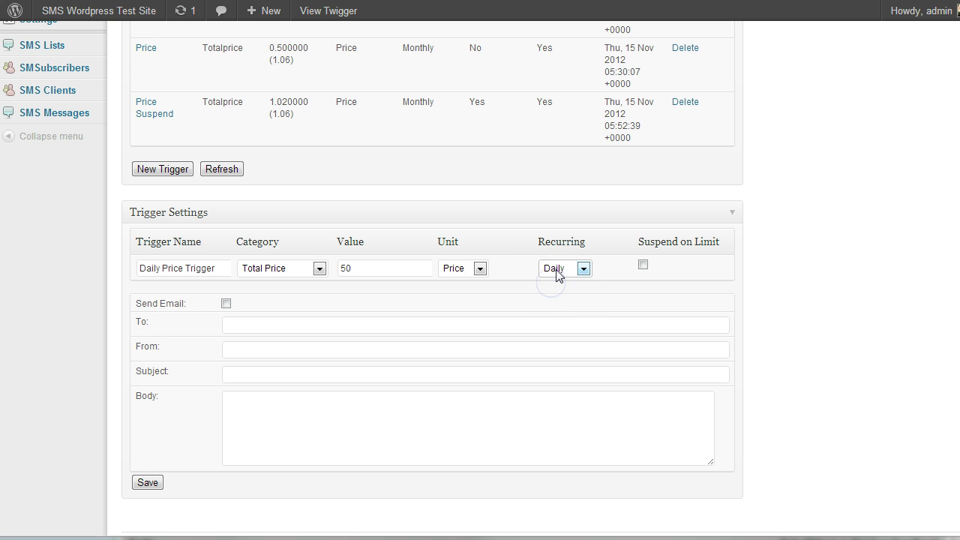
pyautogui.click(556, 274)
pyautogui.click(558, 298)
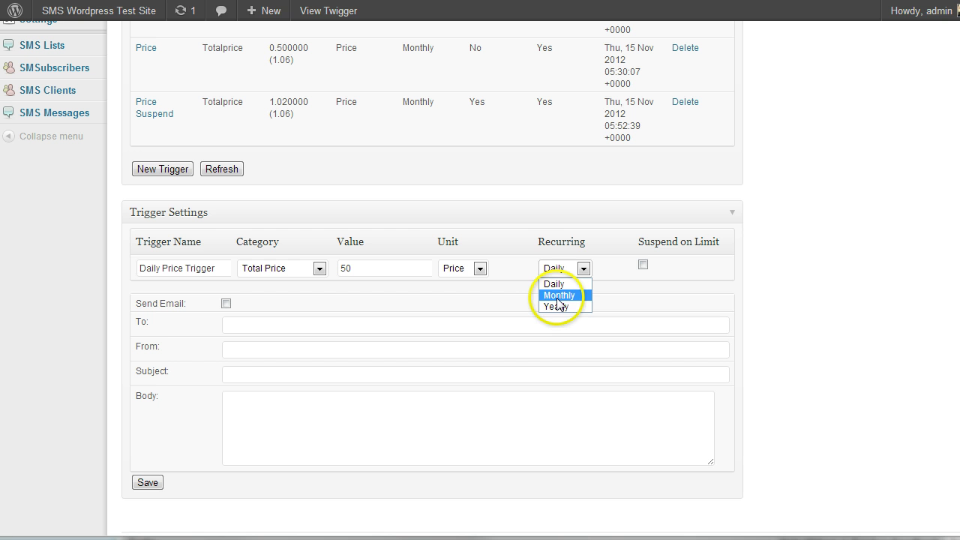
pyautogui.click(556, 296)
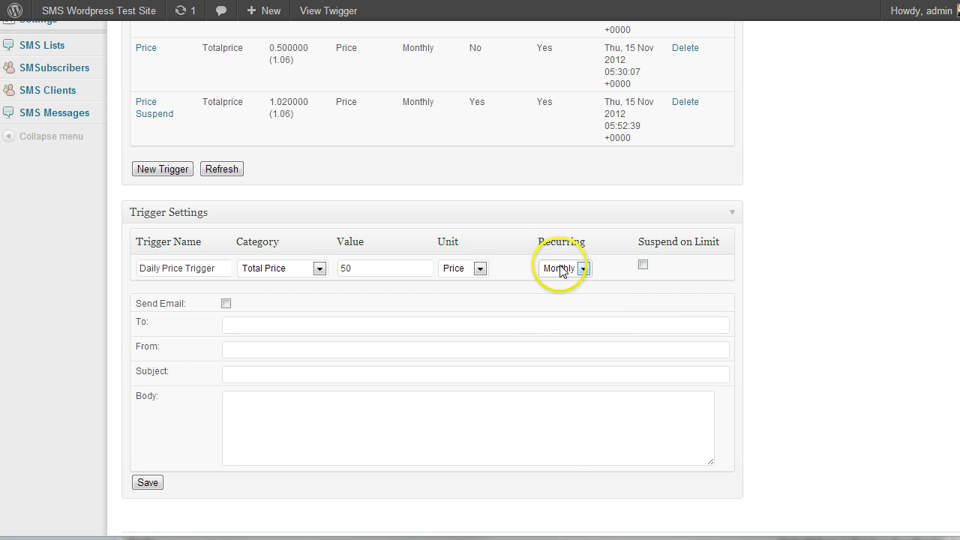
pyautogui.click(567, 268)
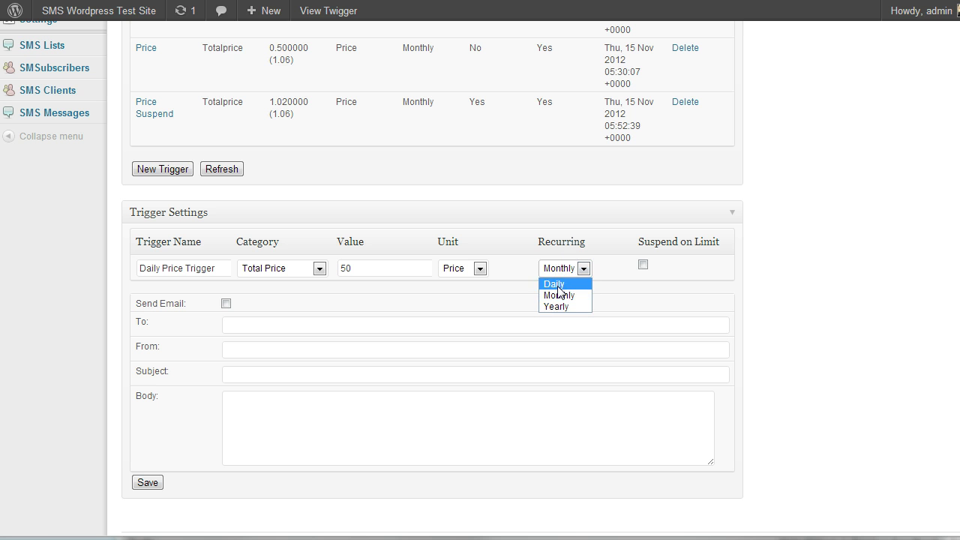
pyautogui.click(557, 282)
pyautogui.click(643, 265)
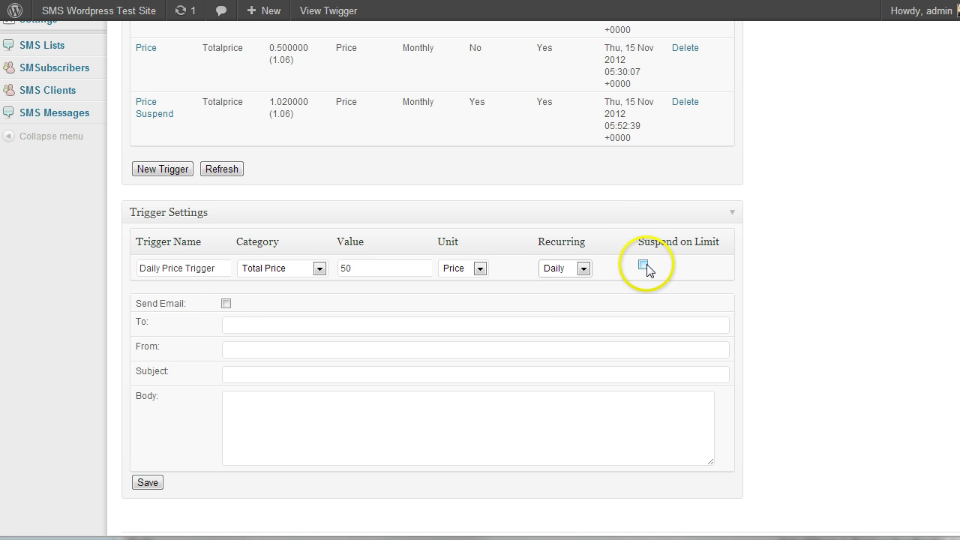
# Turn on email with the recipient's address and a $50 Trigger Fired message, then save
pyautogui.click(225, 303)
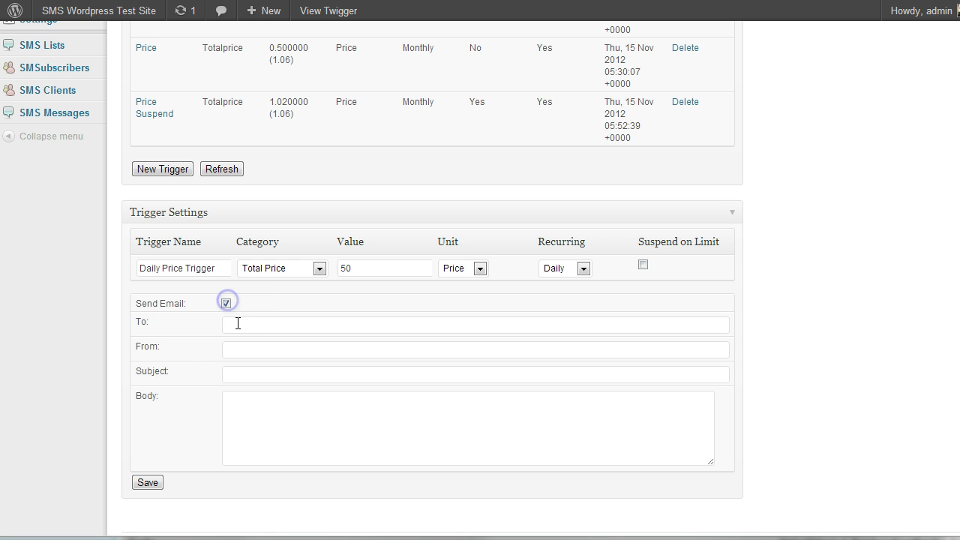
pyautogui.click(238, 323)
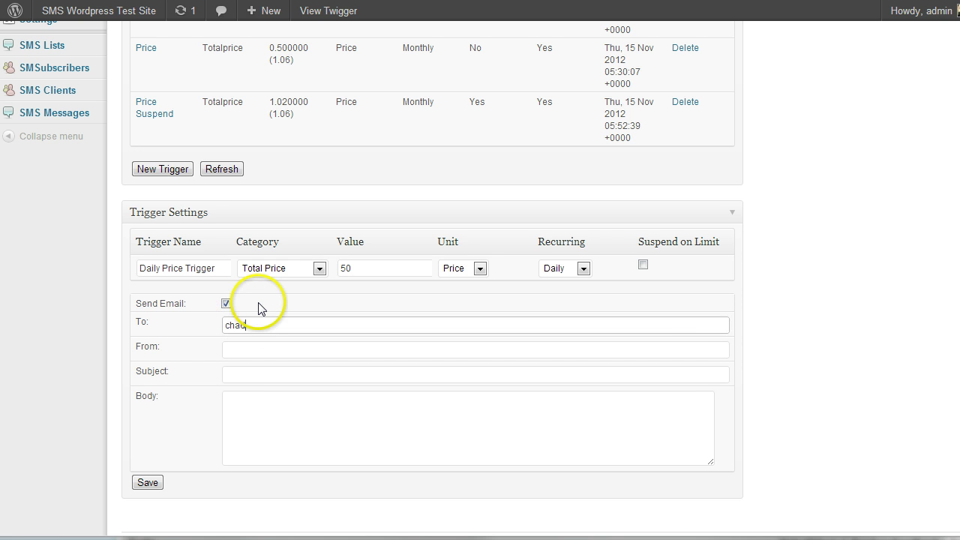
pyautogui.press('Tab')
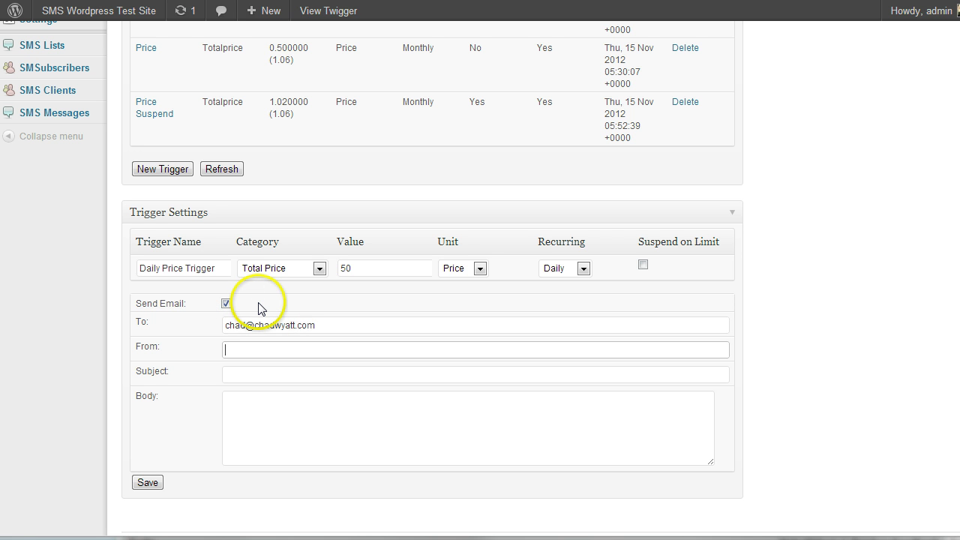
pyautogui.click(240, 373)
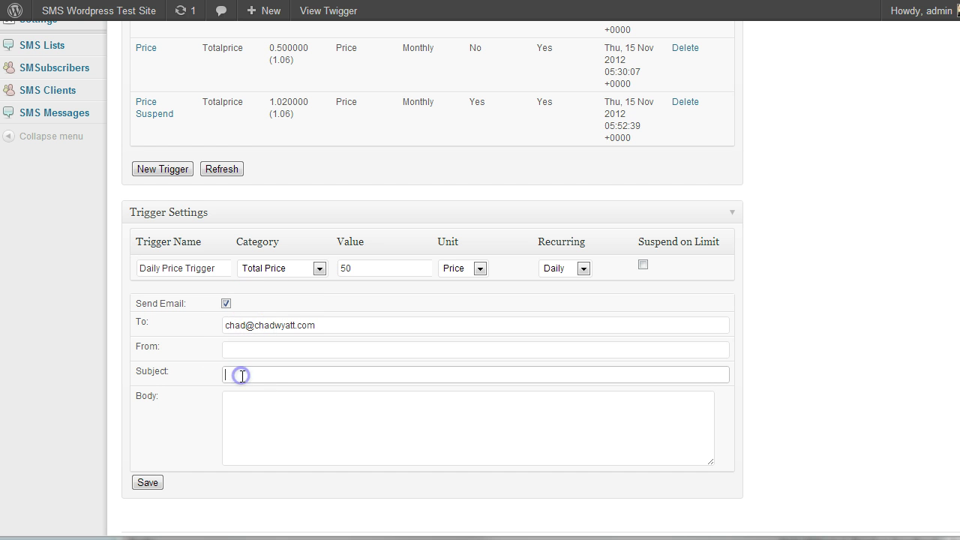
pyautogui.click(243, 377)
pyautogui.click(243, 373)
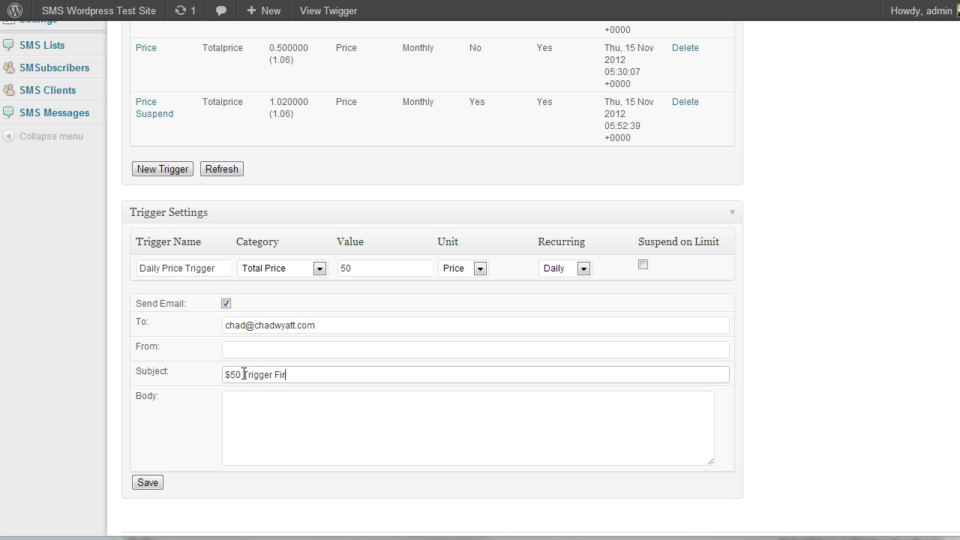
pyautogui.press('Tab')
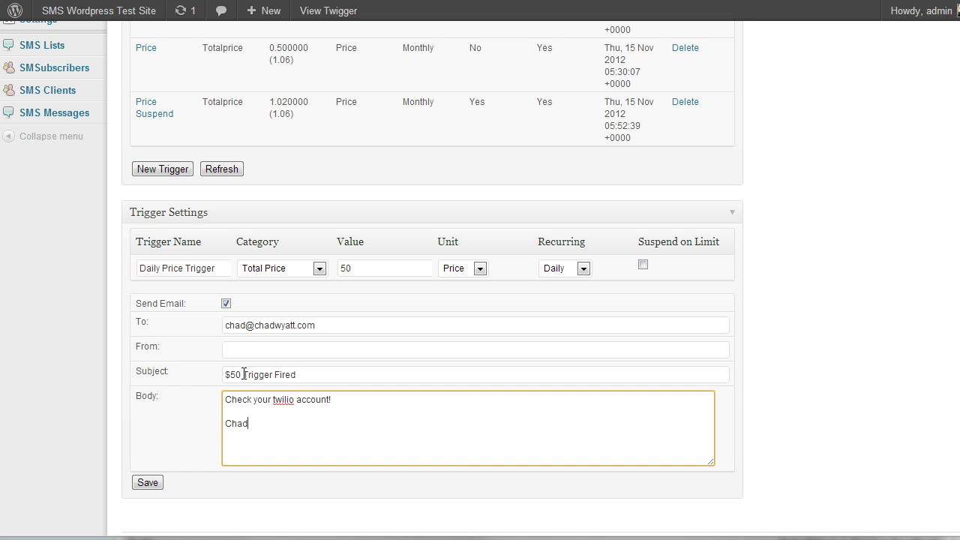
pyautogui.click(154, 482)
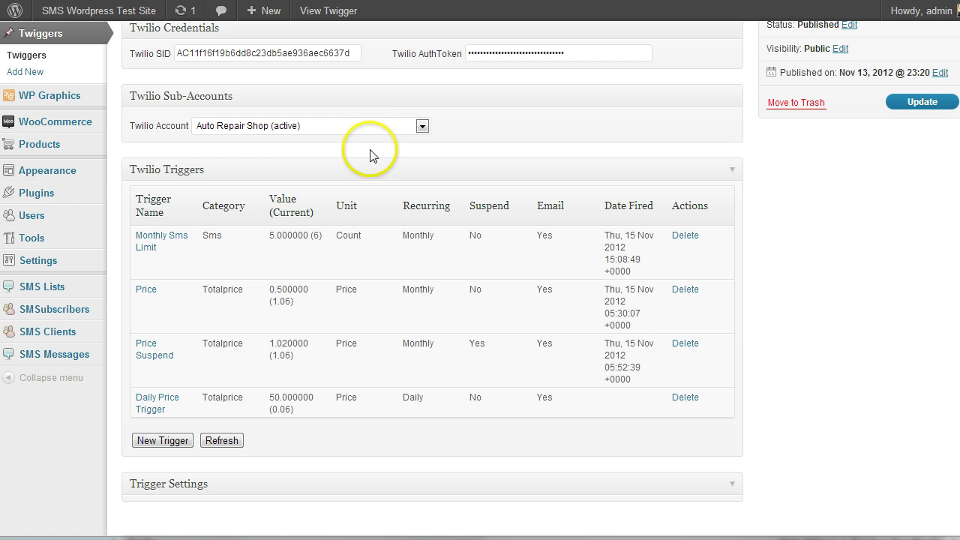
# Reopen the Monthly Sms Limit trigger and trim its value to 5
pyautogui.click(378, 127)
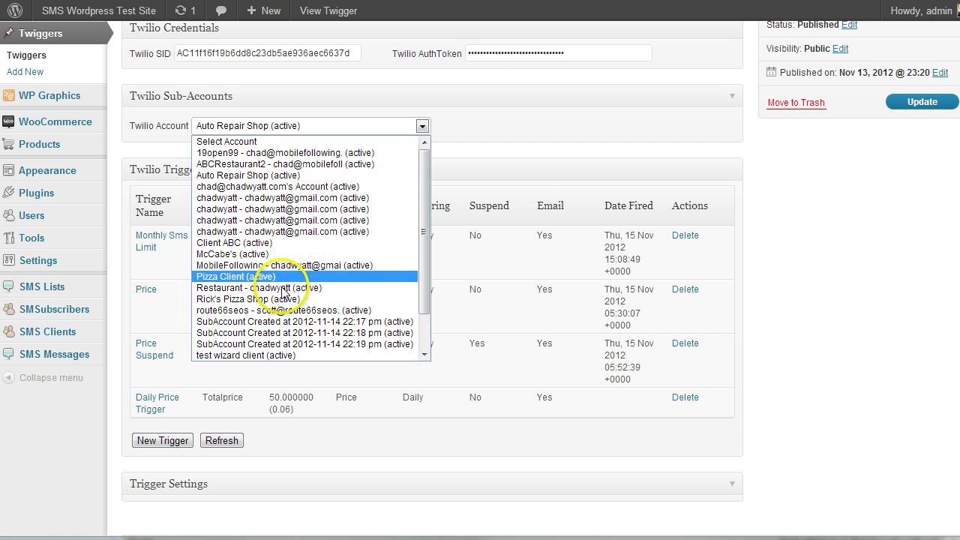
pyautogui.click(456, 150)
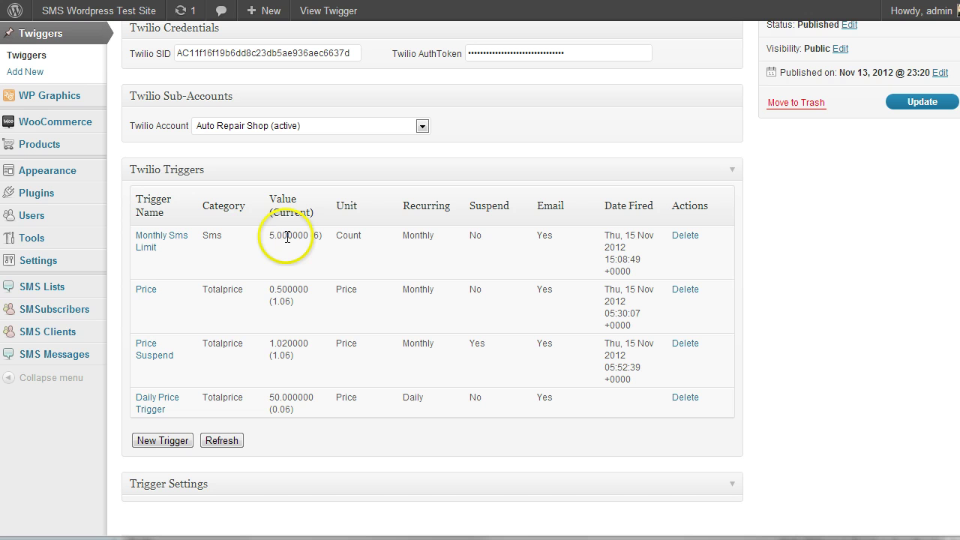
pyautogui.click(169, 238)
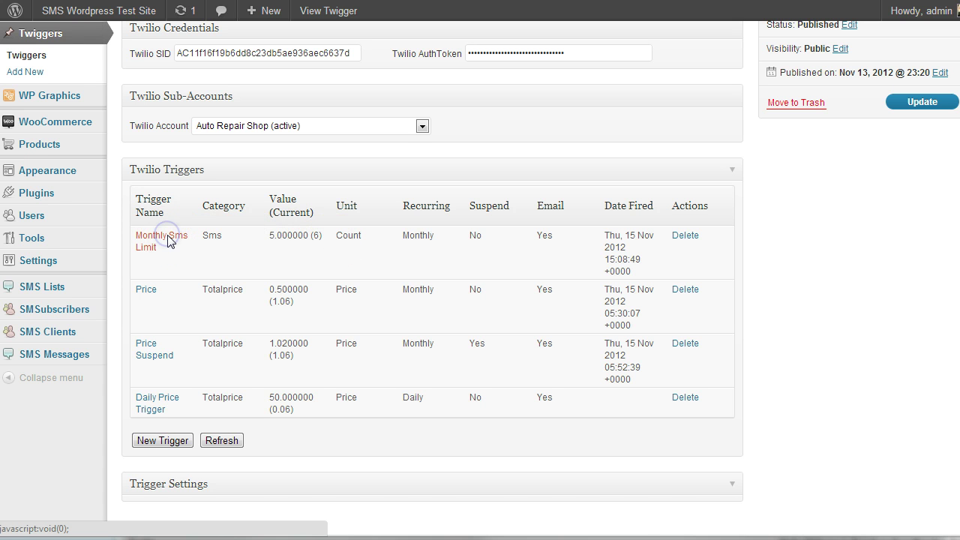
pyautogui.scroll(-3, 191, 259)
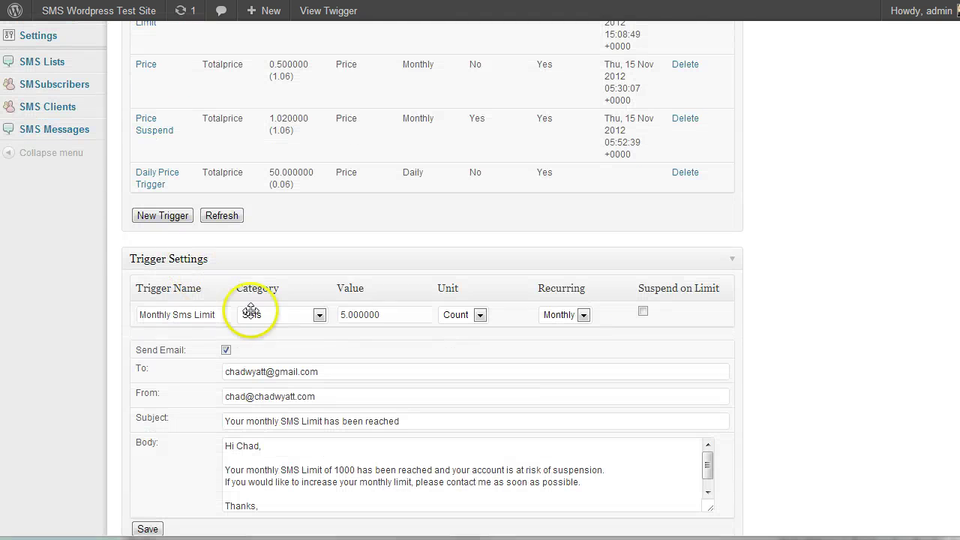
pyautogui.moveTo(346, 314); pyautogui.dragTo(404, 315)
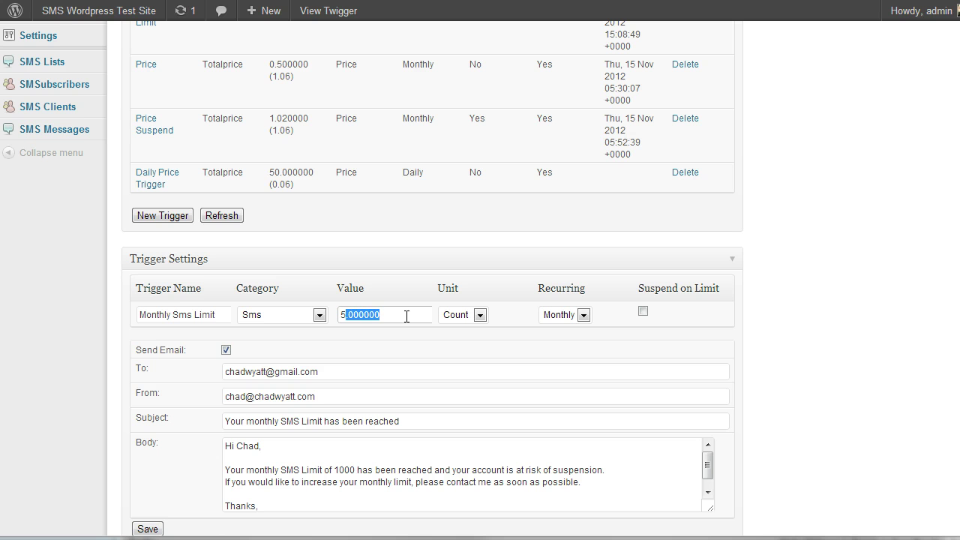
pyautogui.press('BackSpace')
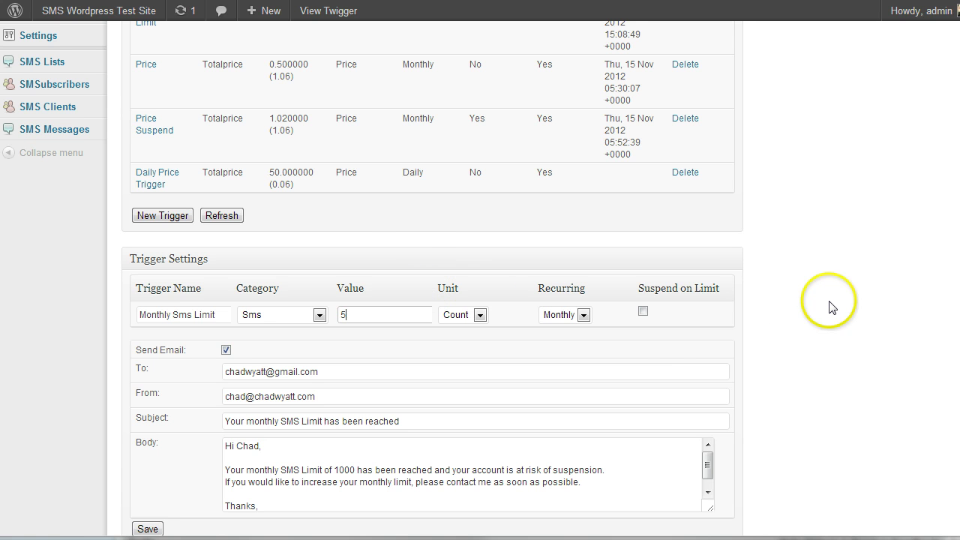
# Turn on Suspend on Limit and save the trigger
pyautogui.click(643, 313)
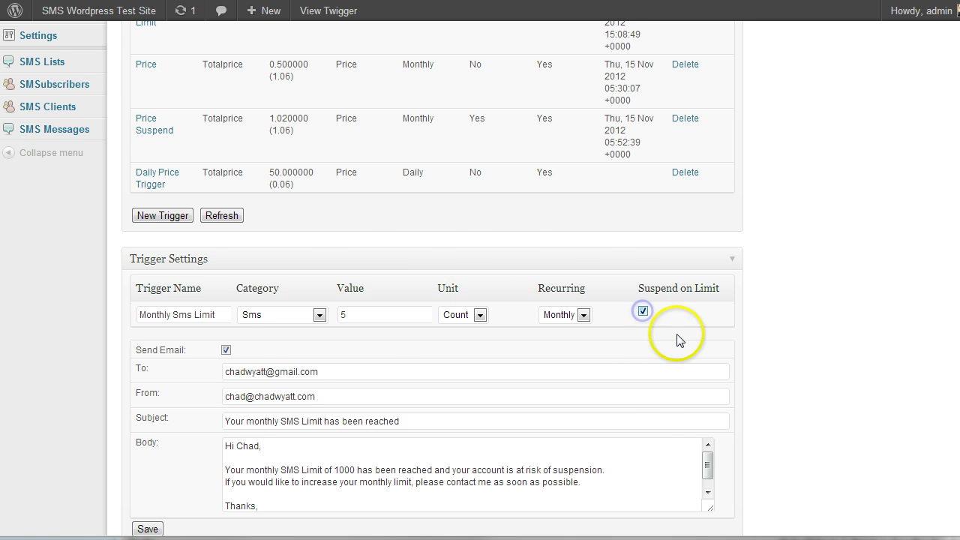
pyautogui.scroll(-2, 678, 339)
pyautogui.click(145, 453)
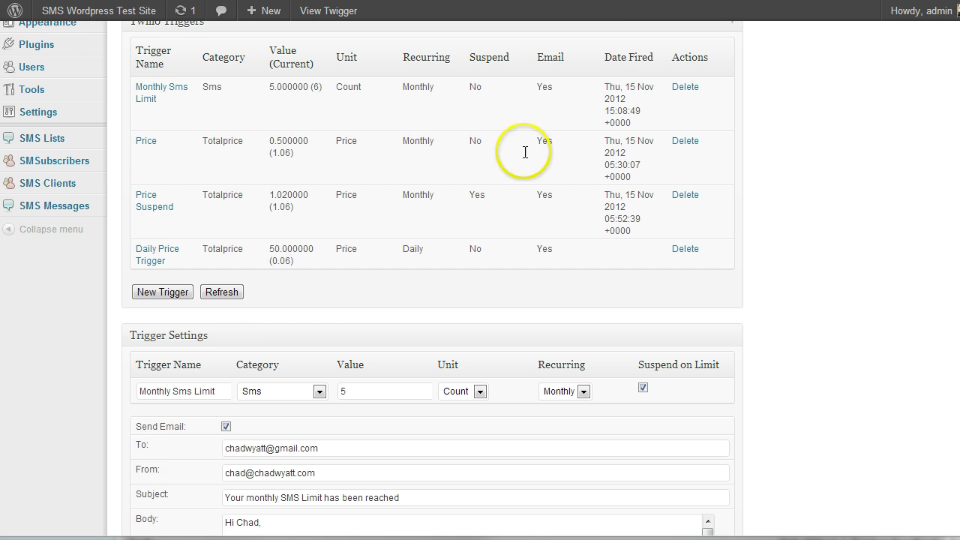
pyautogui.scroll(-4, 240, 353)
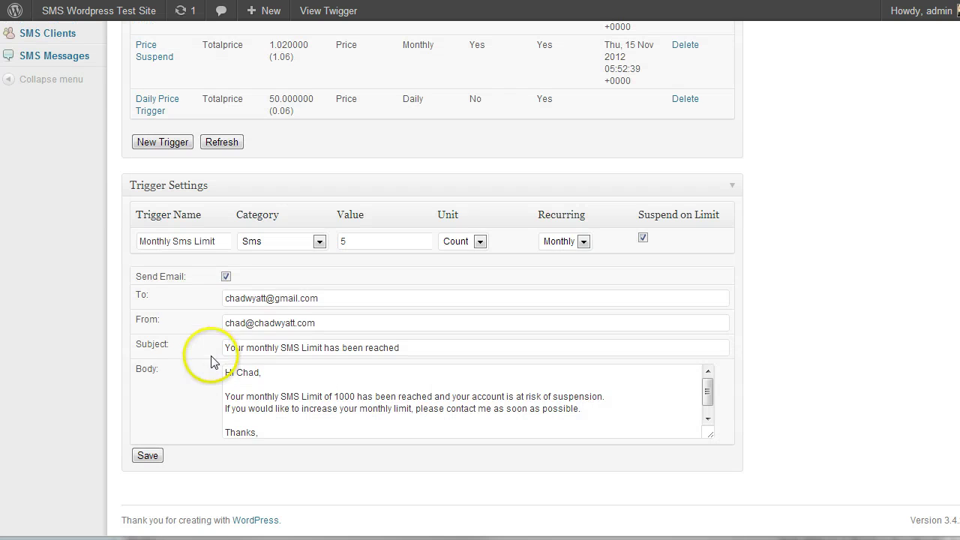
pyautogui.click(147, 455)
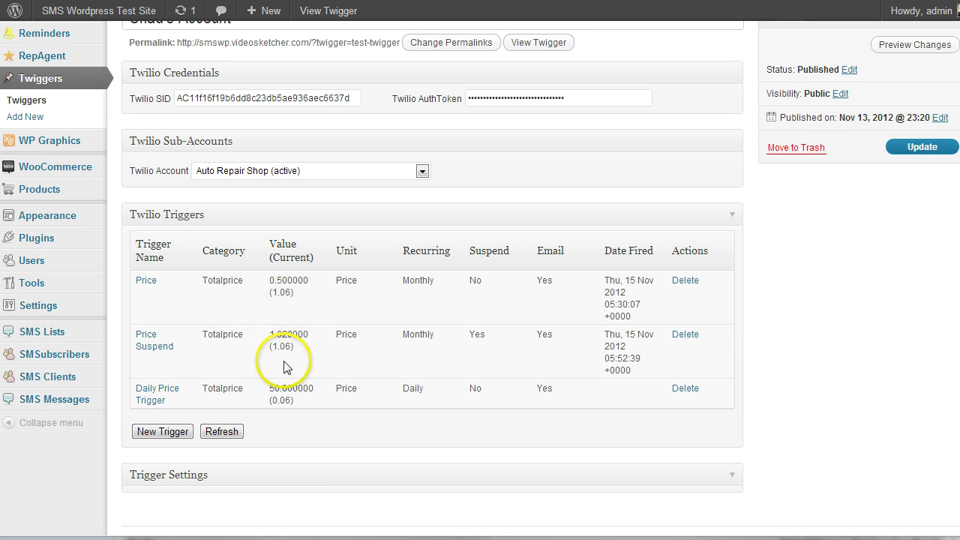
# Check that Monthly Sms Limit now shows 5 SMS monthly with Suspend and Email Yes
pyautogui.click(169, 432)
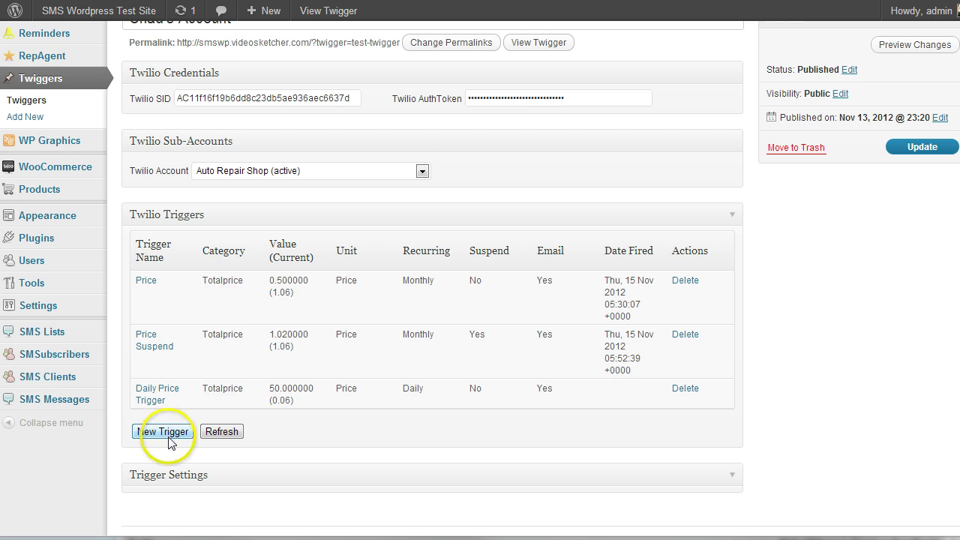
pyautogui.scroll(-1, 172, 439)
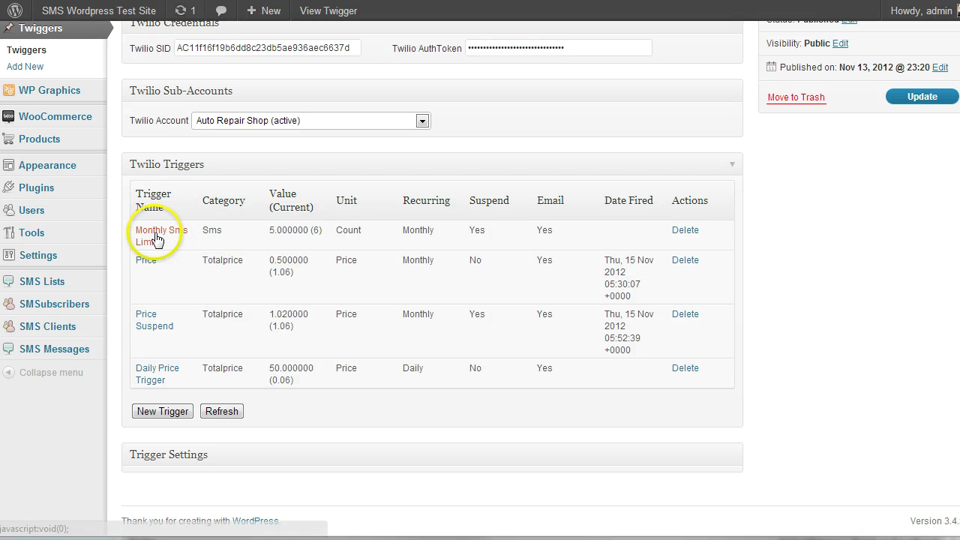
# Refresh the triggers and highlight Monthly Sms Limit's fired date, Thu 15 Nov 2012 15:26:35
pyautogui.click(222, 411)
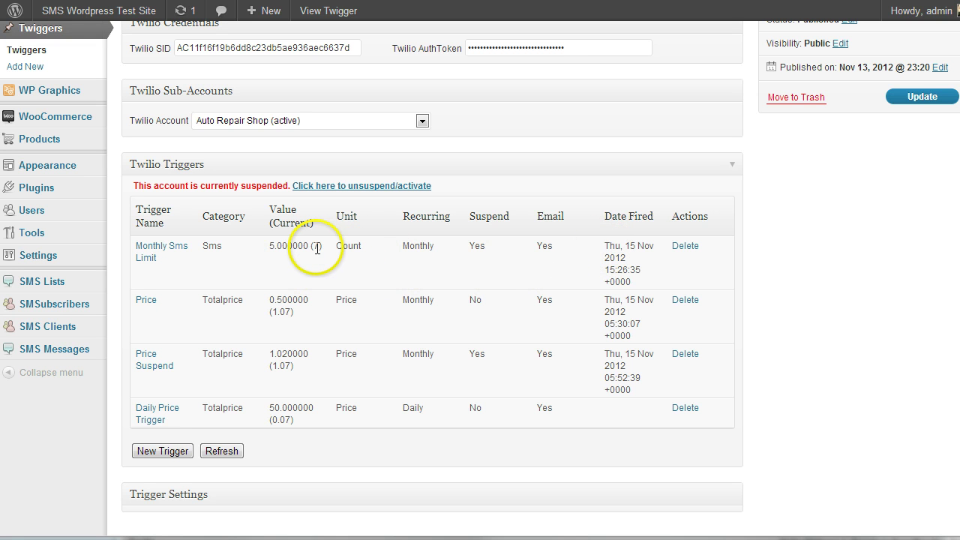
pyautogui.click(316, 247)
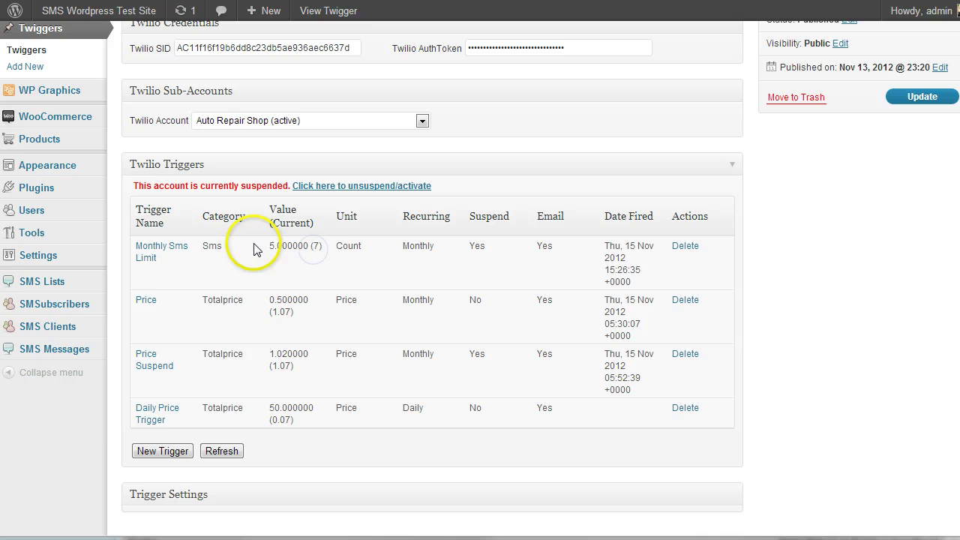
pyautogui.click(315, 247)
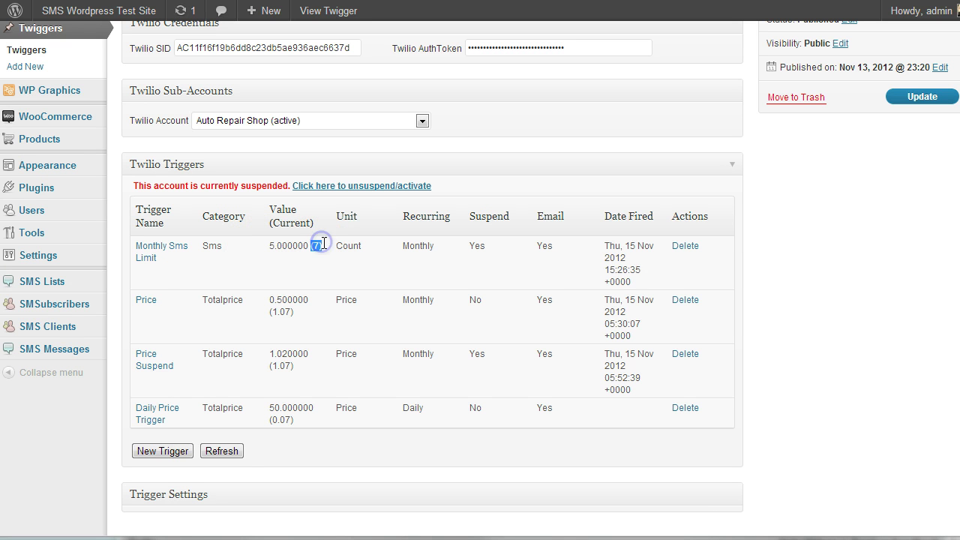
pyautogui.click(636, 256)
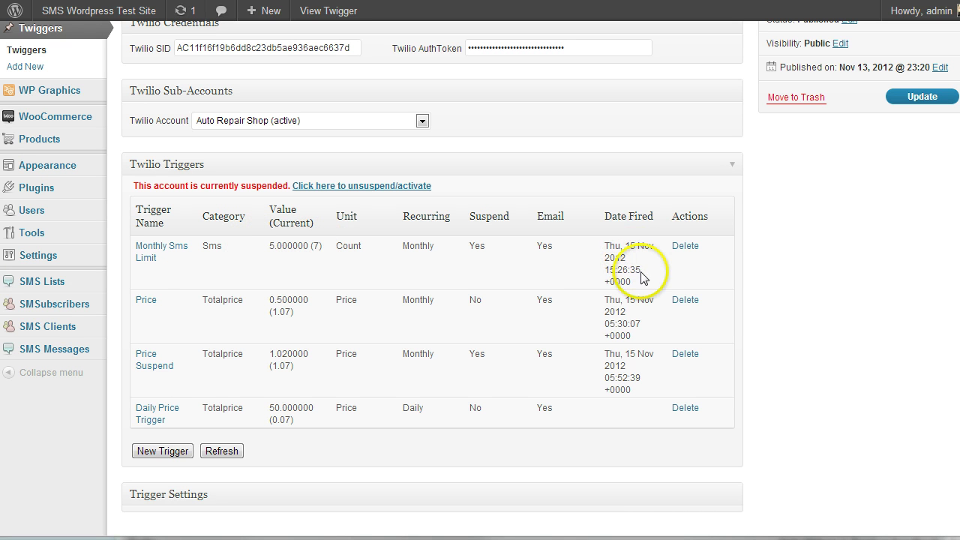
pyautogui.moveTo(636, 285); pyautogui.dragTo(604, 245)
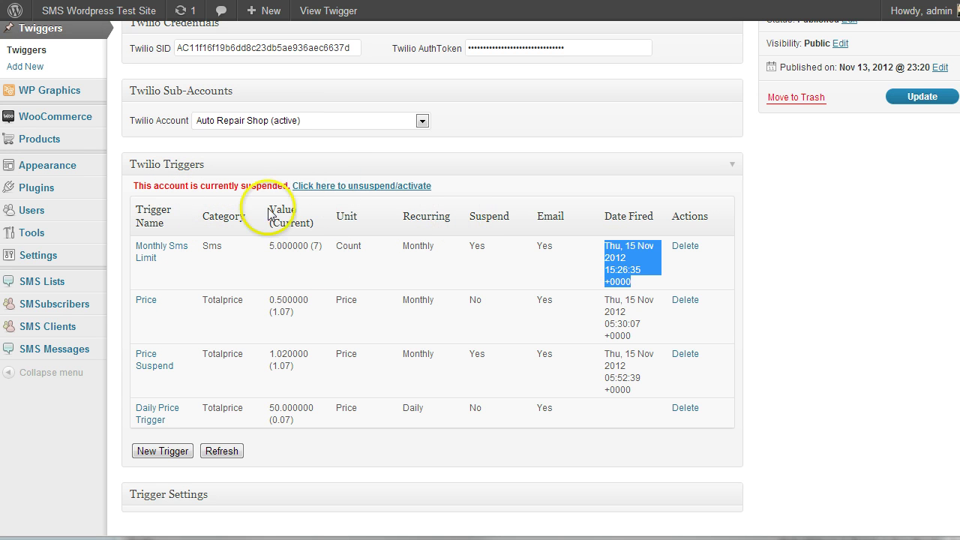
pyautogui.click(299, 123)
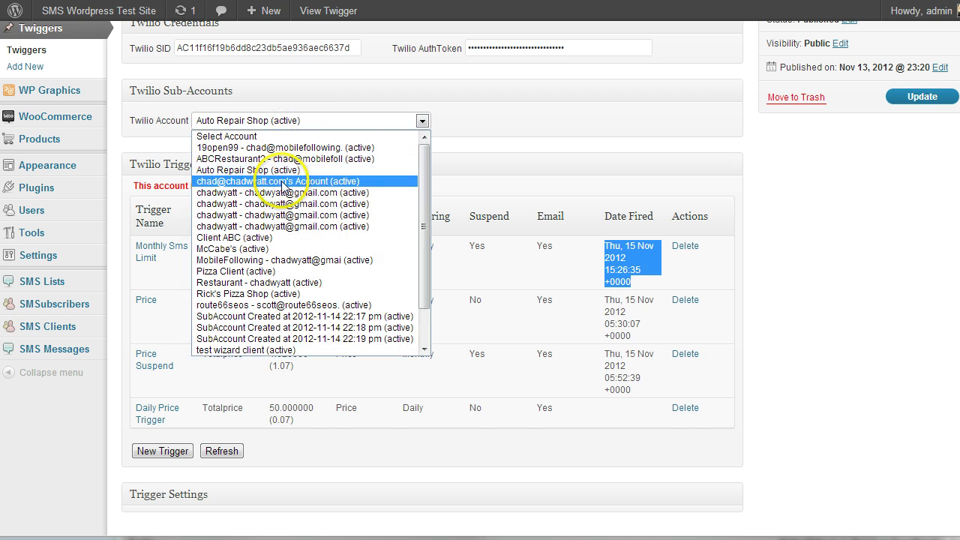
pyautogui.click(282, 181)
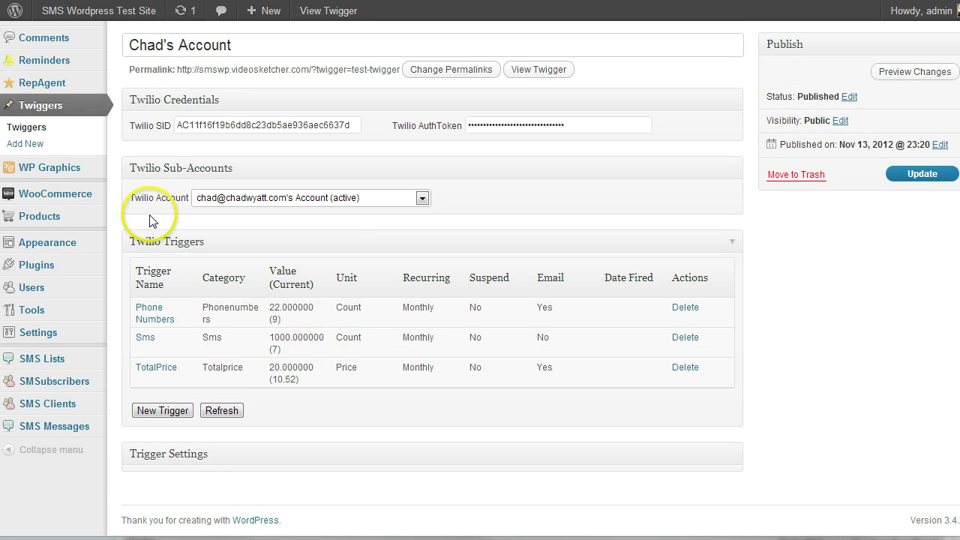
pyautogui.click(341, 201)
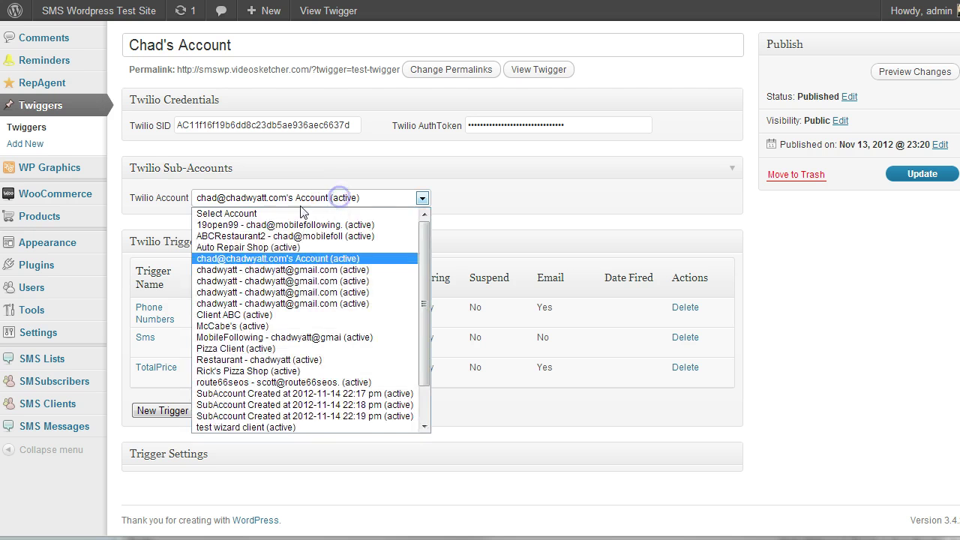
pyautogui.click(261, 245)
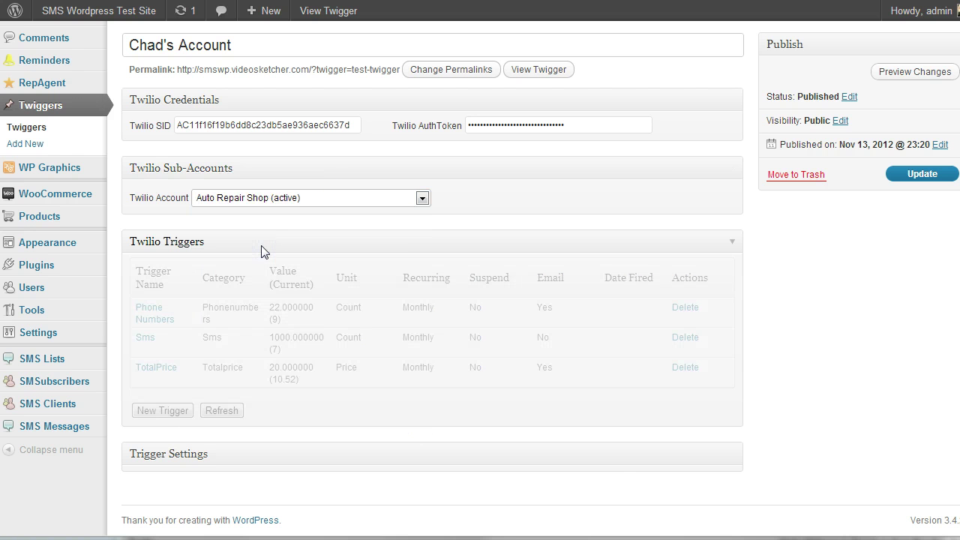
pyautogui.scroll(-3, 283, 294)
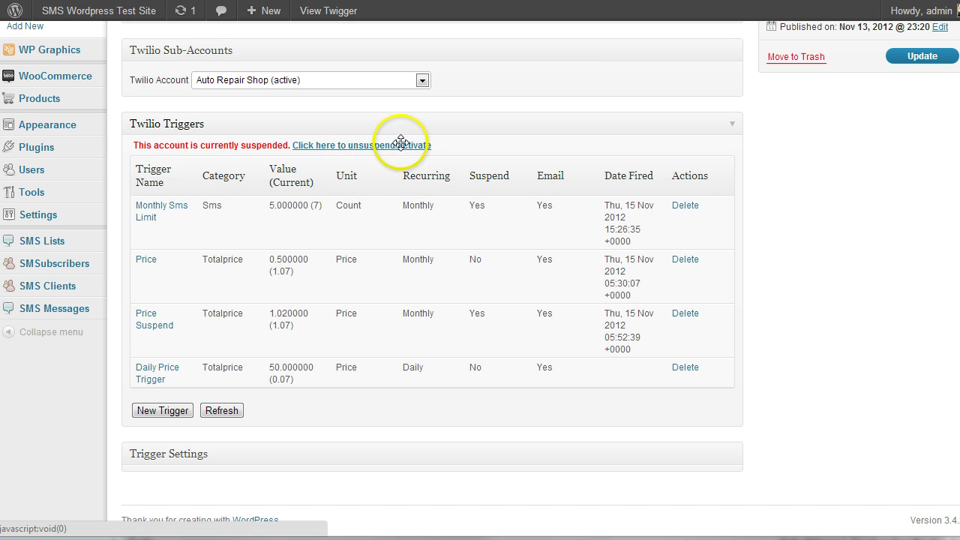
# Use the unsuspend/activate link to reactivate the Auto Repair Shop account
pyautogui.click(351, 147)
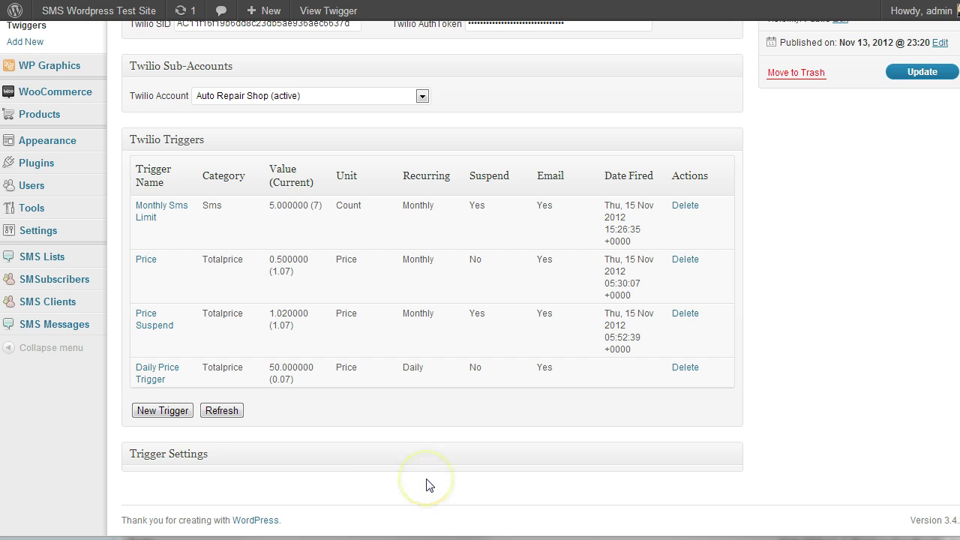
pyautogui.moveTo(425, 465); pyautogui.dragTo(420, 475)
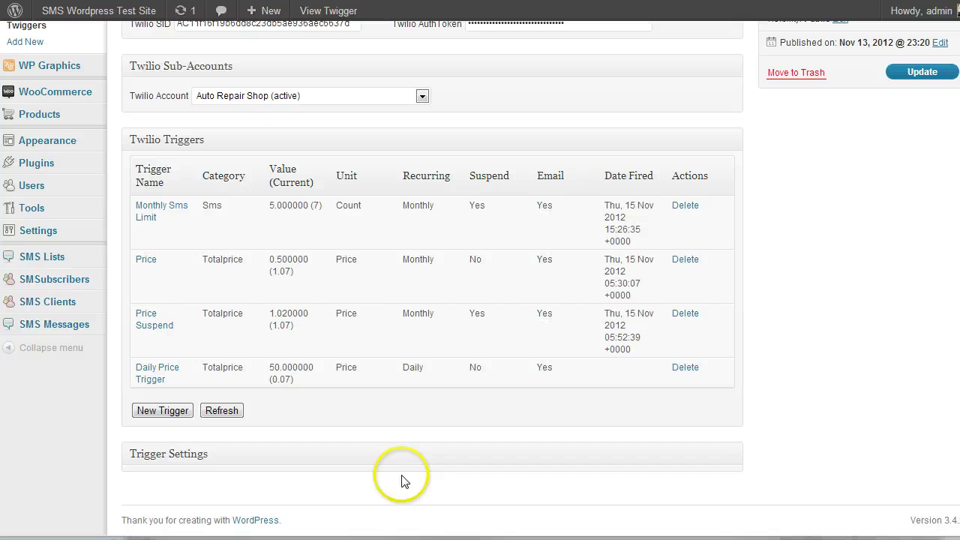
pyautogui.click(167, 413)
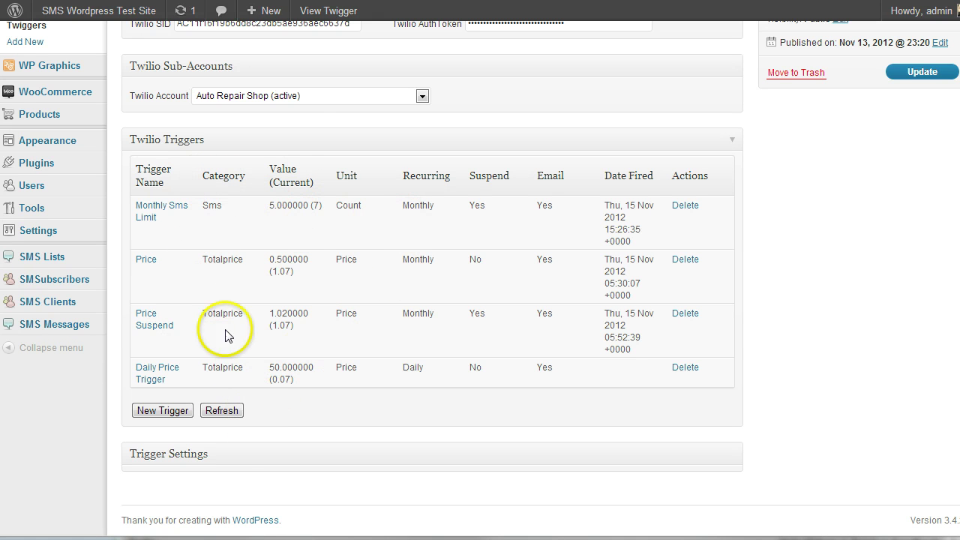
# Go to Add New Twigger, discarding the unsaved page
pyautogui.scroll(1, 318, 369)
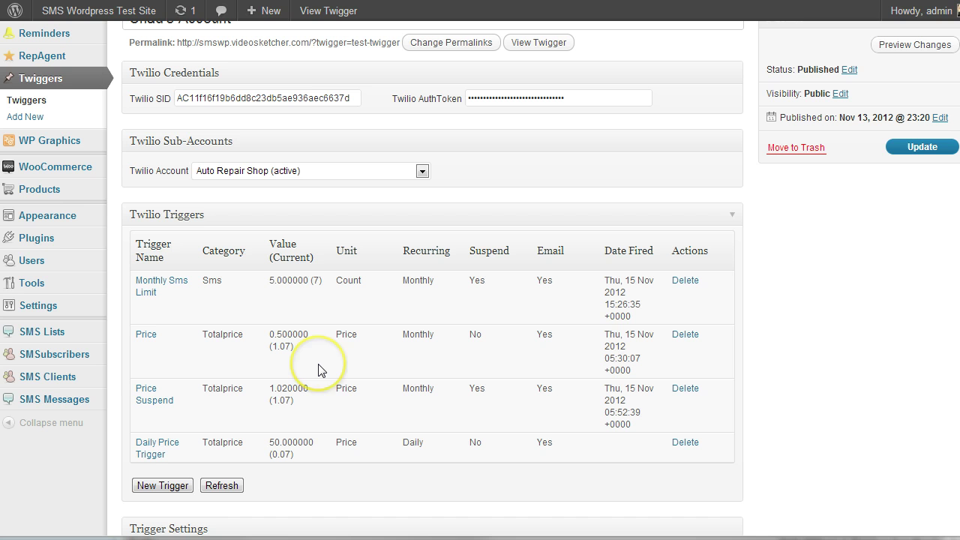
pyautogui.scroll(-1, 318, 369)
pyautogui.scroll(1, 318, 367)
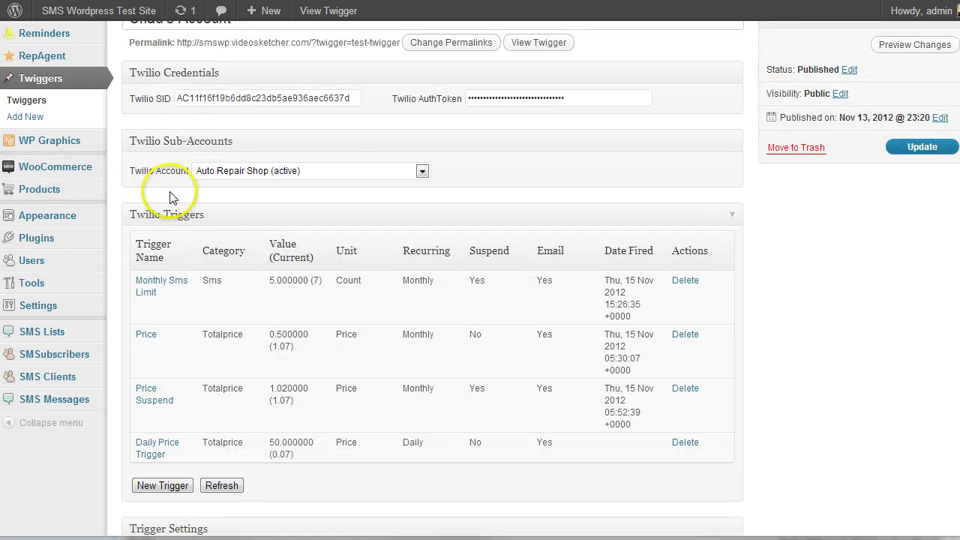
pyautogui.click(21, 118)
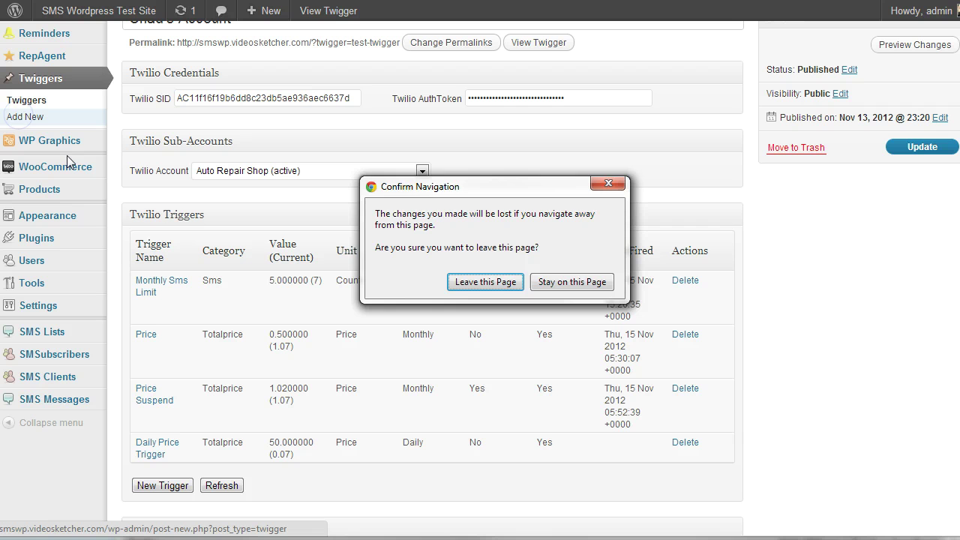
pyautogui.click(496, 283)
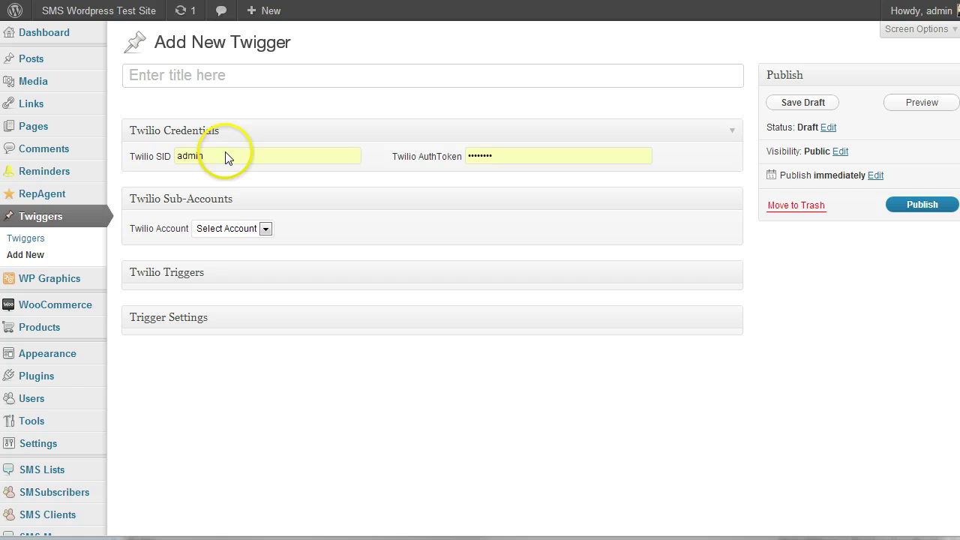
# Clear the autofilled SID and AuthToken and view the available sub-accounts
pyautogui.click(225, 152)
pyautogui.press('BackSpace')
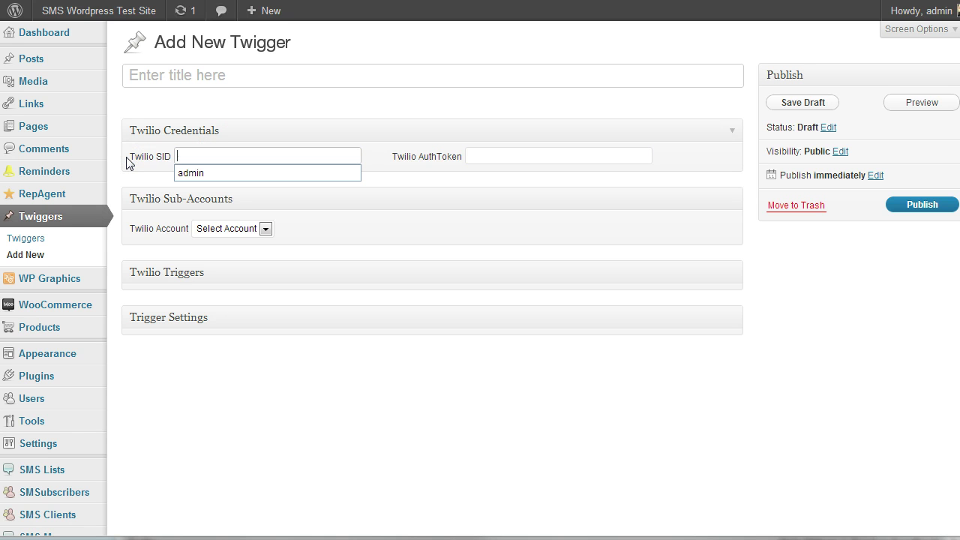
pyautogui.press('Tab')
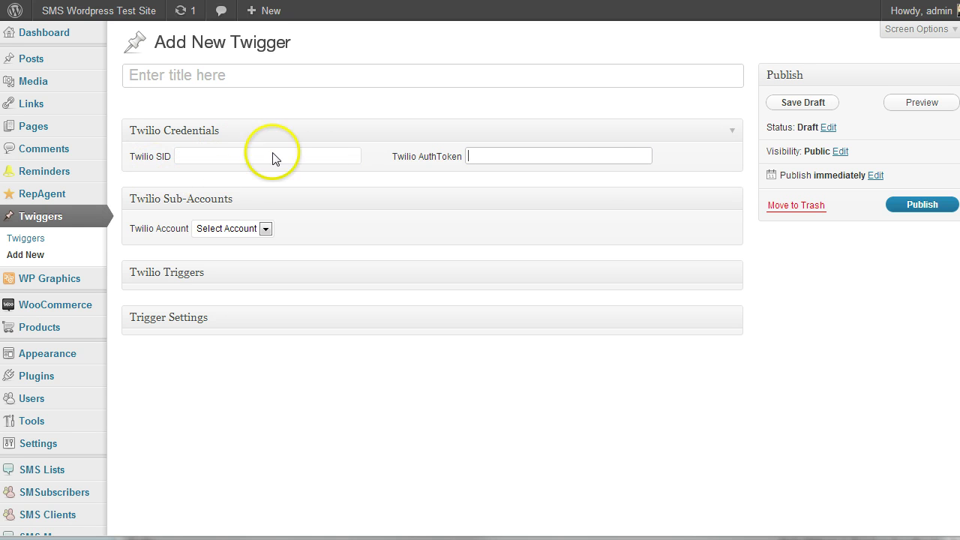
pyautogui.click(254, 228)
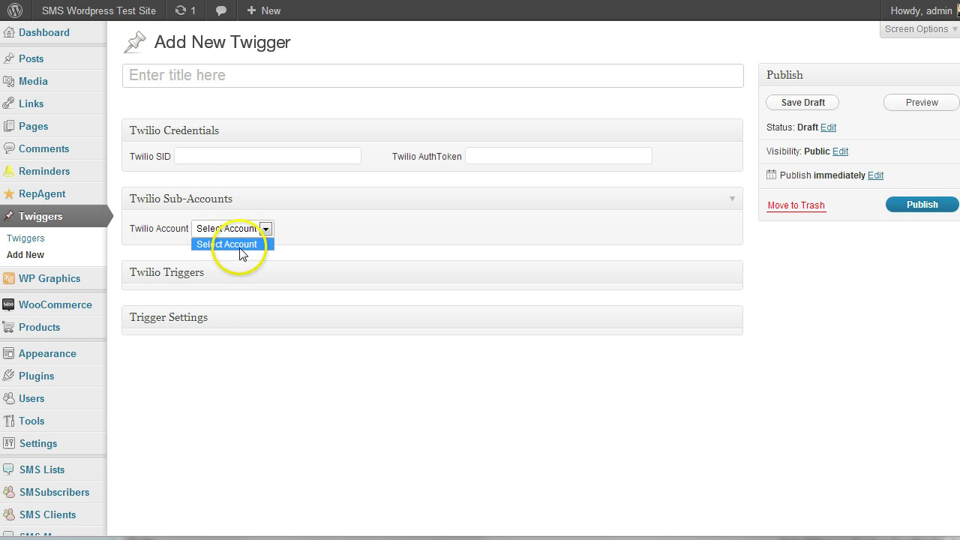